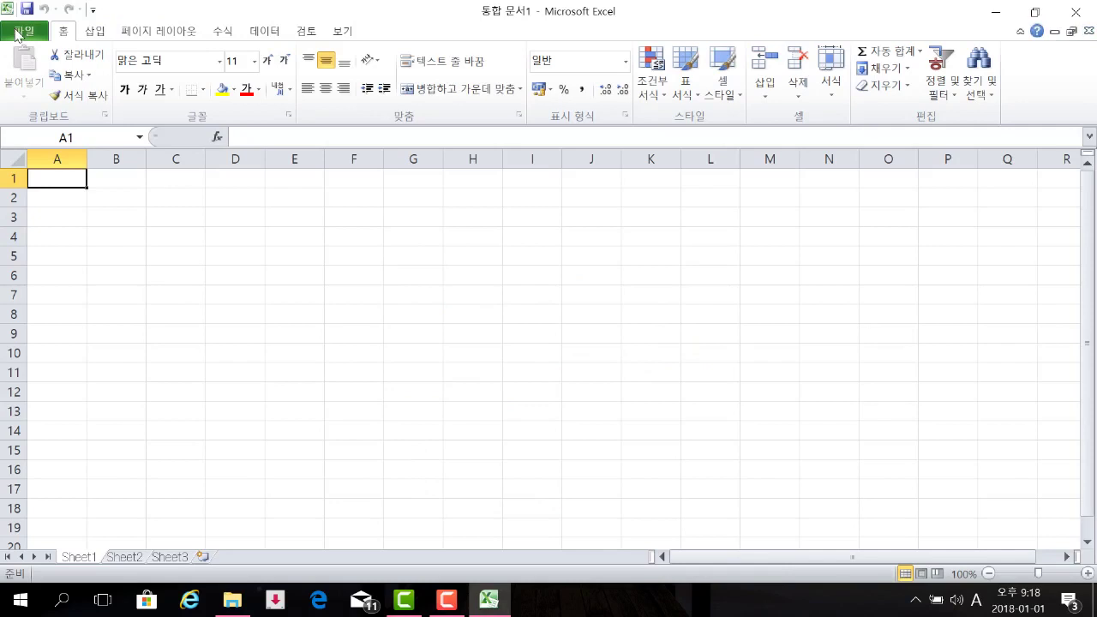
Open the existing workbook 여행상품 from the Documents folder.
left_click(18, 34)
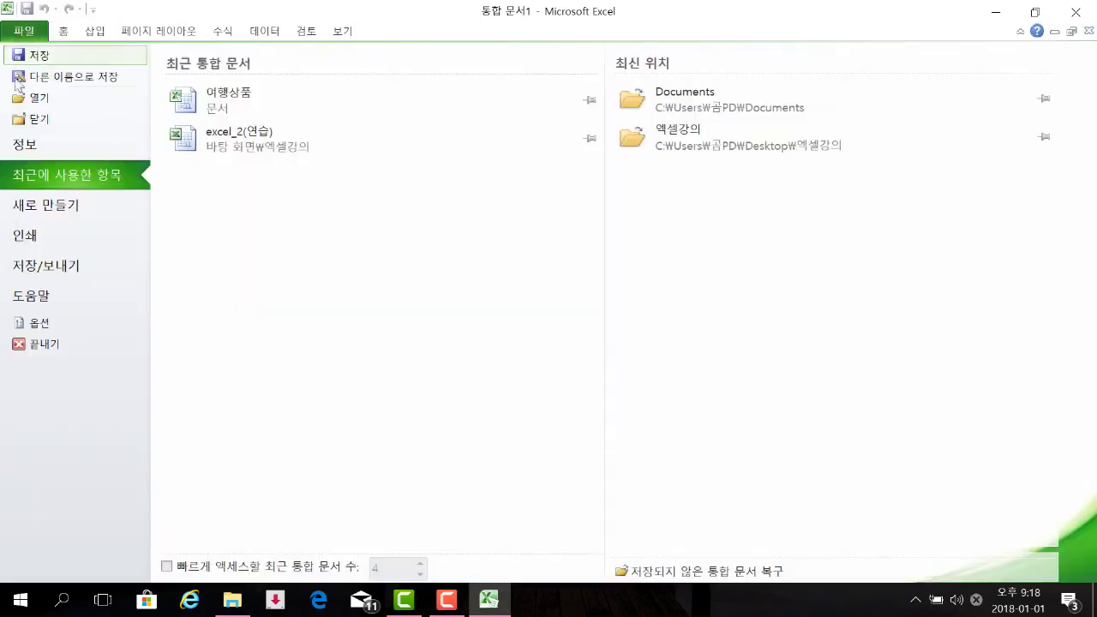
left_click(21, 103)
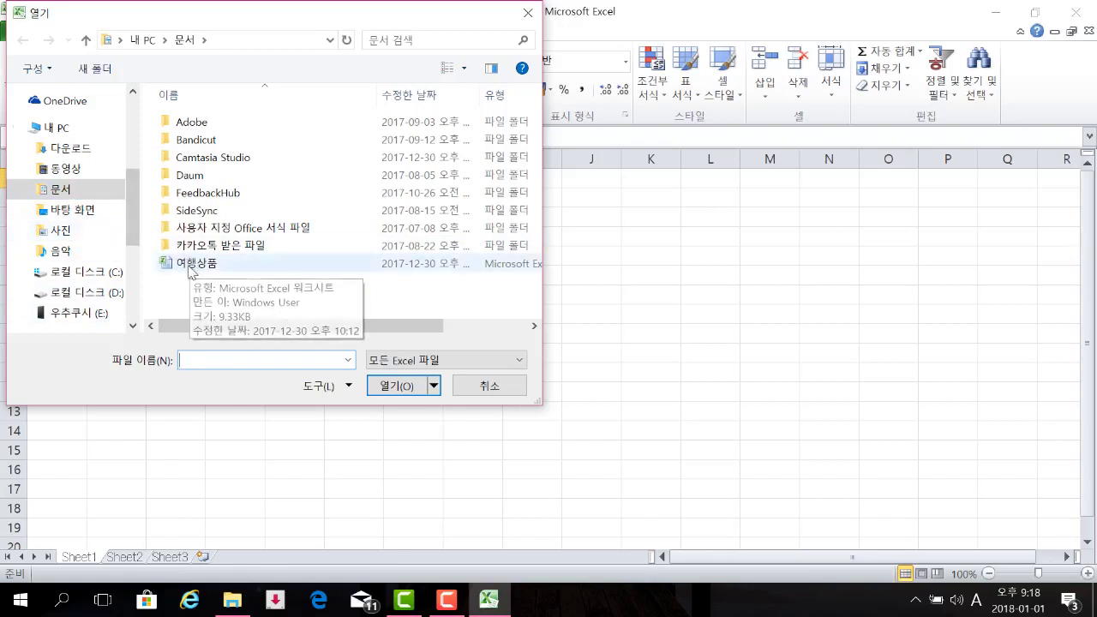
left_click(190, 263)
left_click(390, 386)
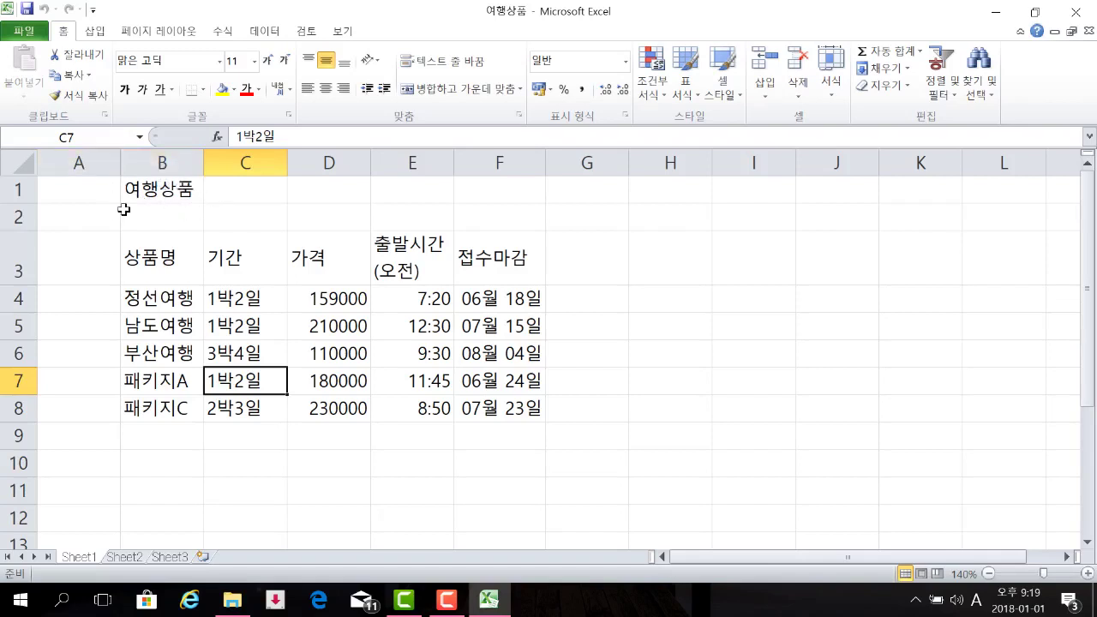
Place the cursor before the title text in B1 and bring up the Wingdings characters for symbol insertion.
left_click(169, 190)
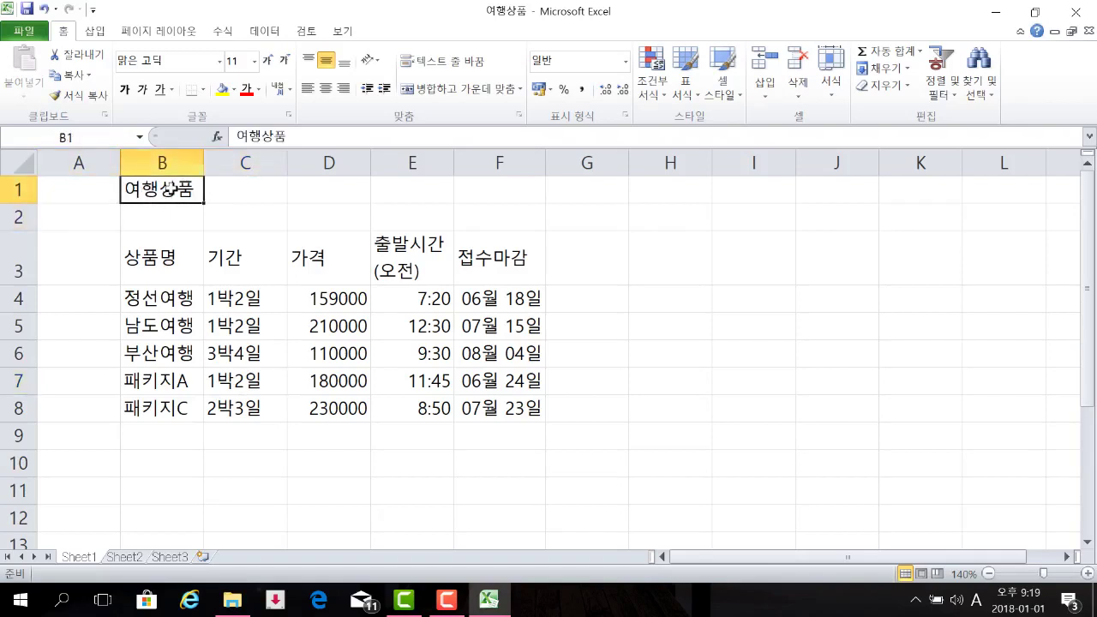
double_click(170, 190)
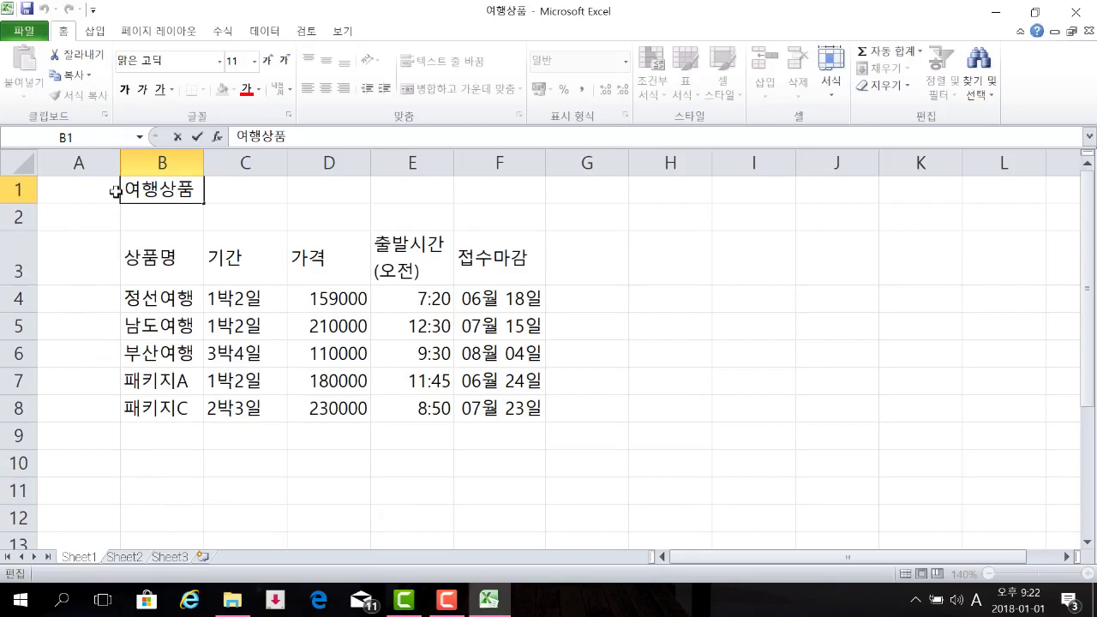
left_click(94, 32)
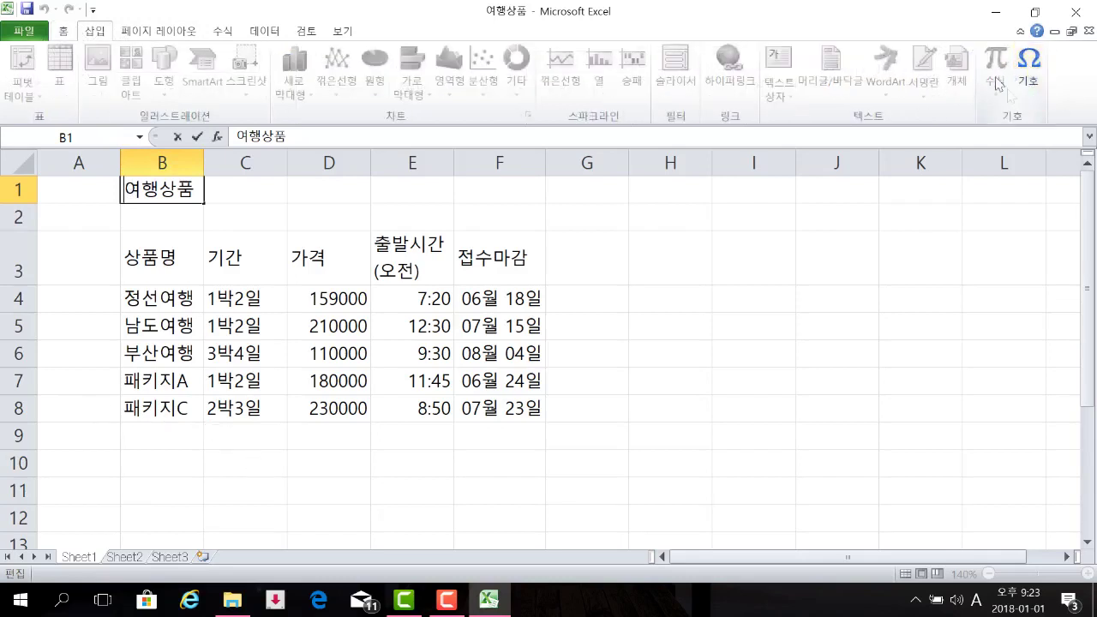
left_click(1027, 82)
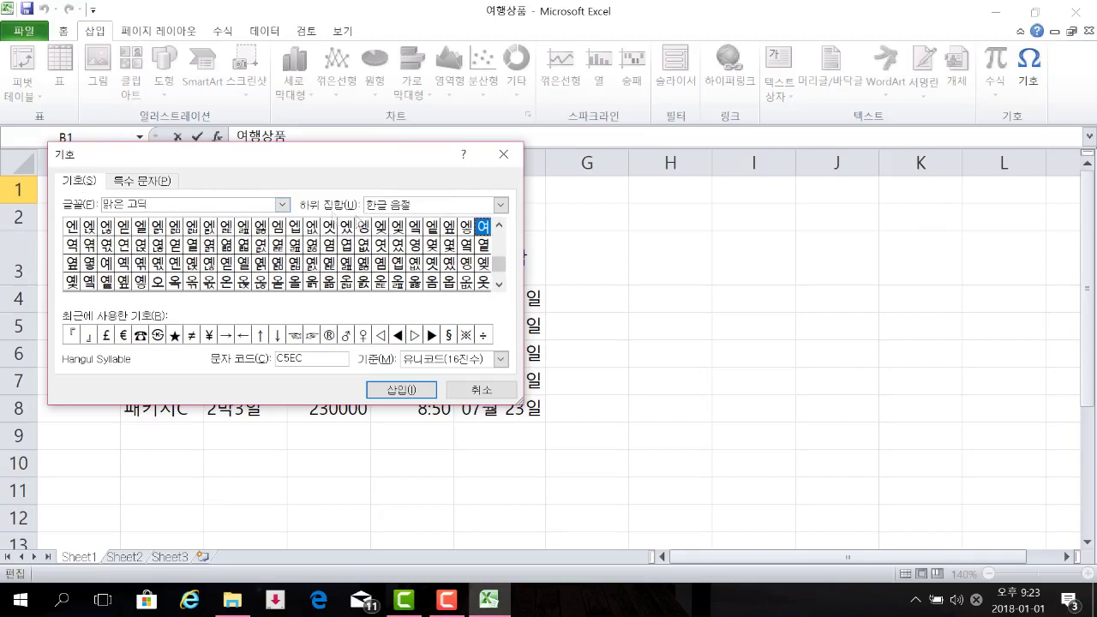
left_click(282, 205)
scroll(177, 248, "down", 10)
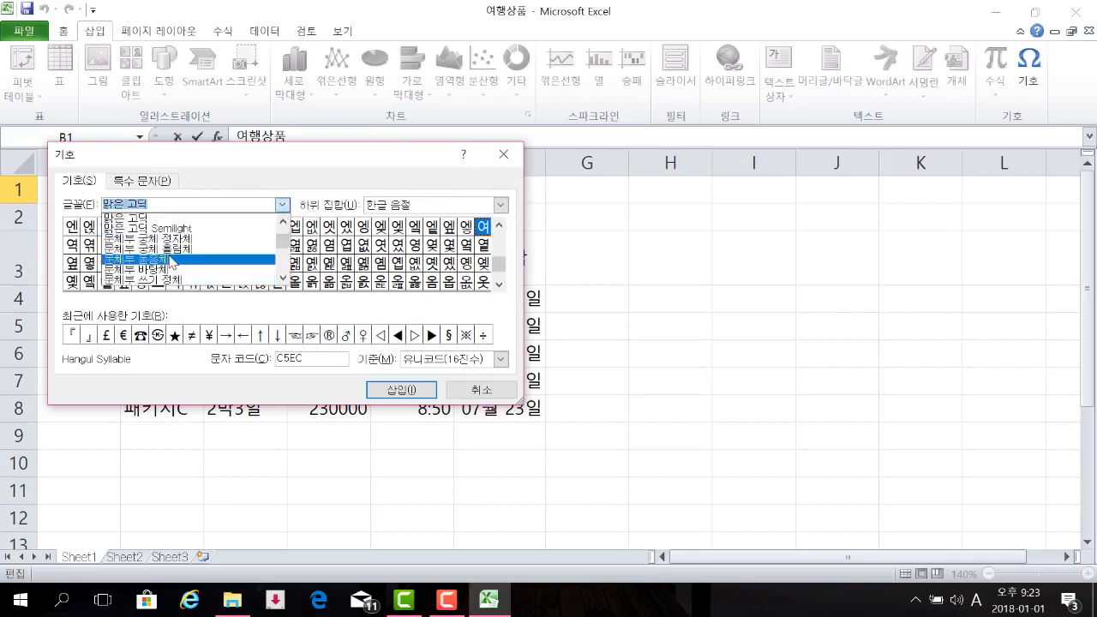
scroll(177, 248, "down", 10)
left_click_drag(283, 256, 233, 311)
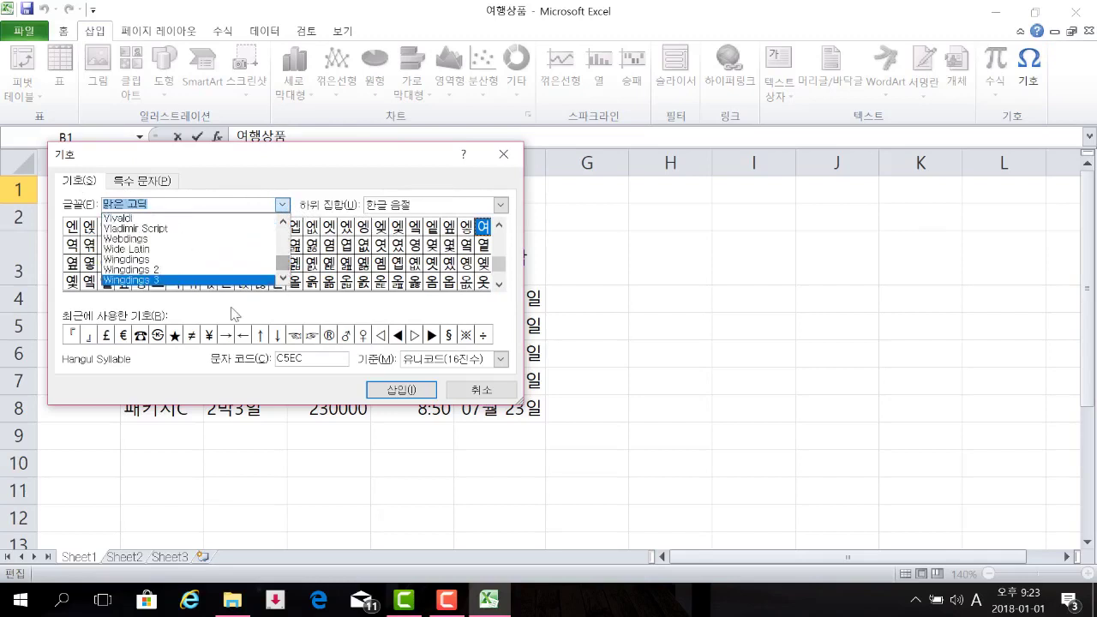
left_click(128, 261)
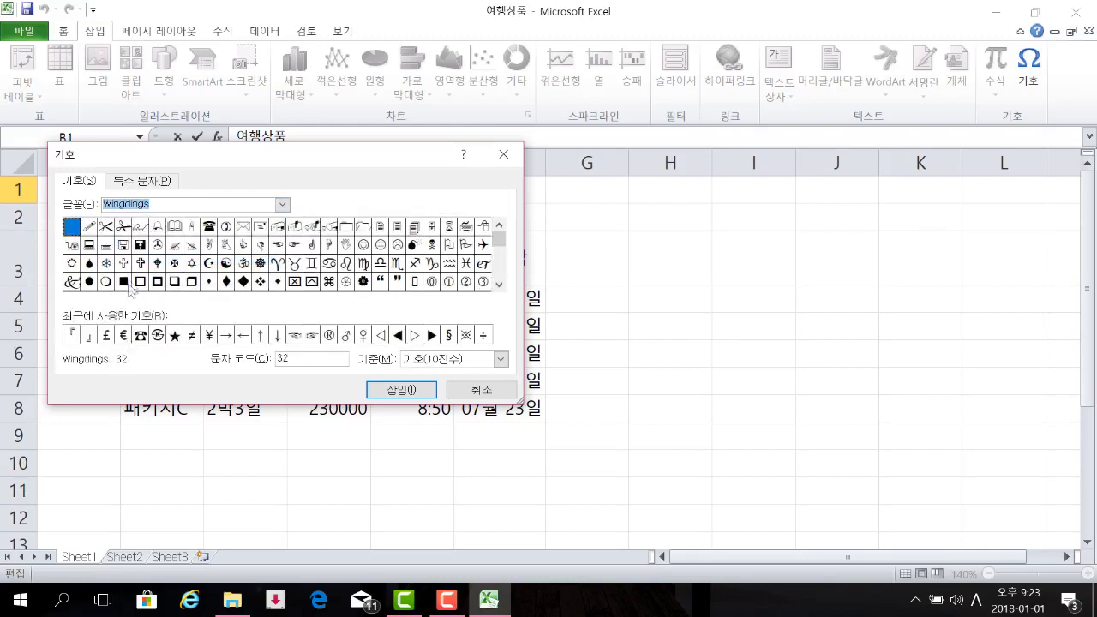
Look through the Wingdings 2 and Wingdings 3 symbol sets, ending back on Wingdings.
left_click(281, 204)
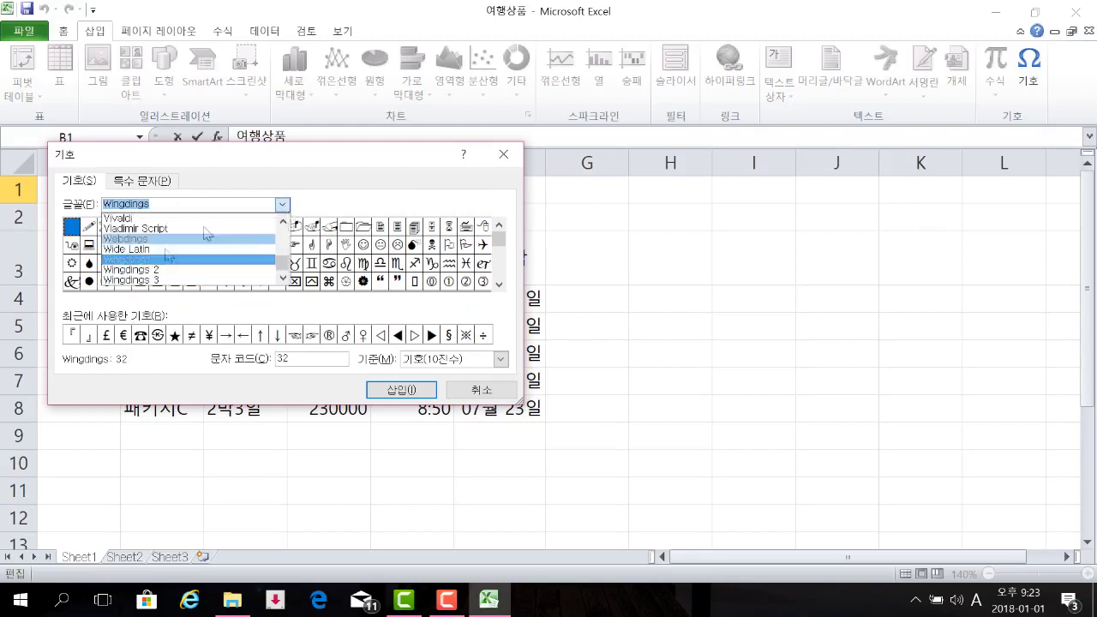
left_click(167, 269)
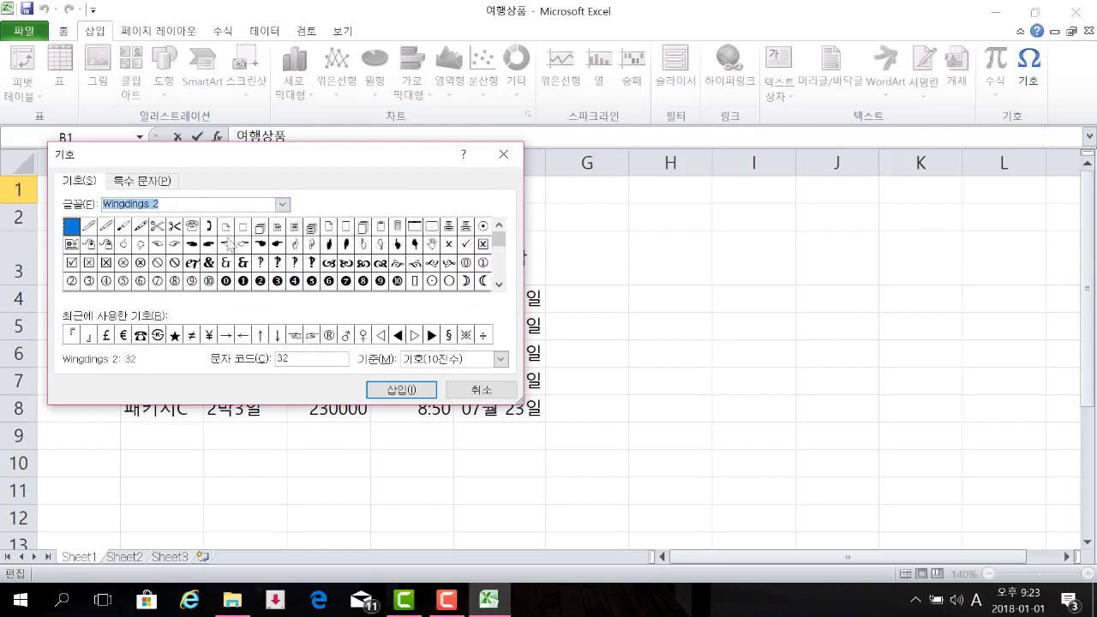
left_click(283, 205)
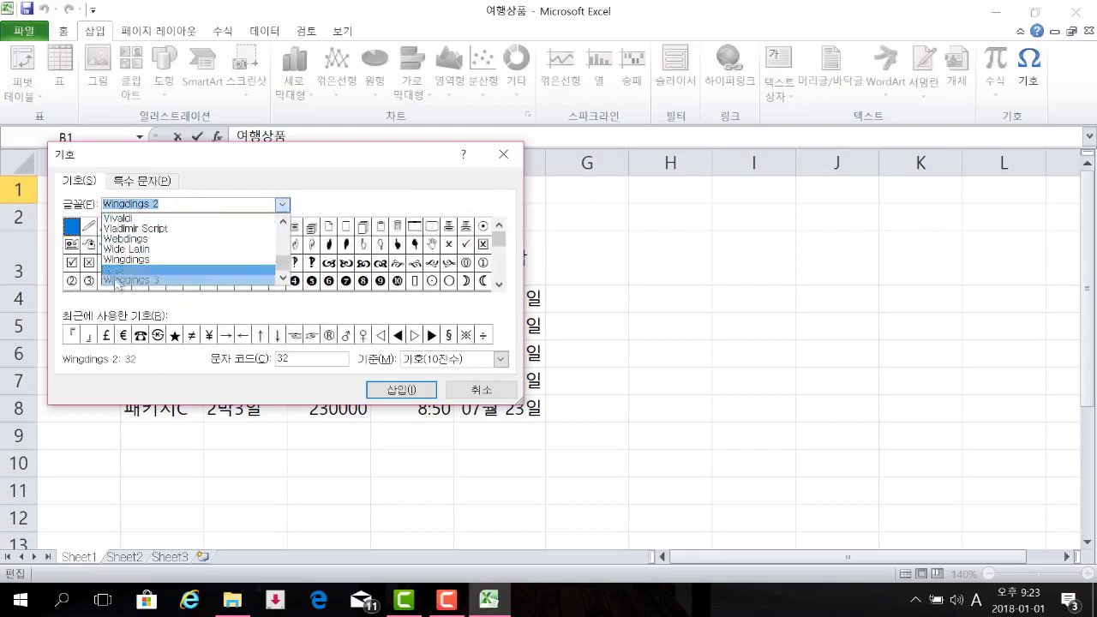
left_click(133, 280)
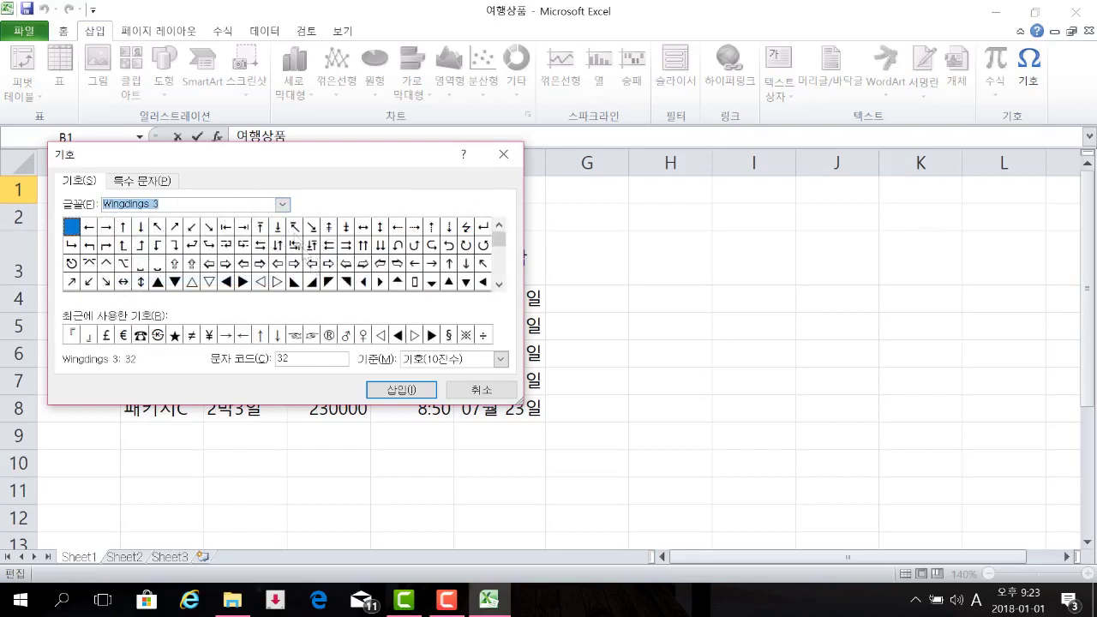
left_click(282, 205)
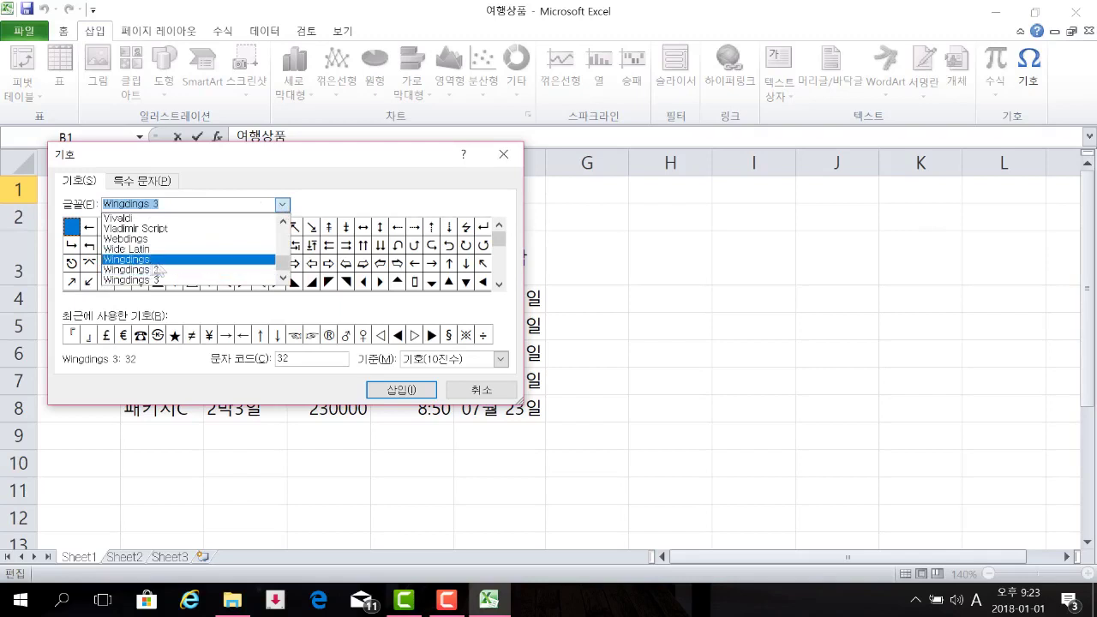
left_click(150, 260)
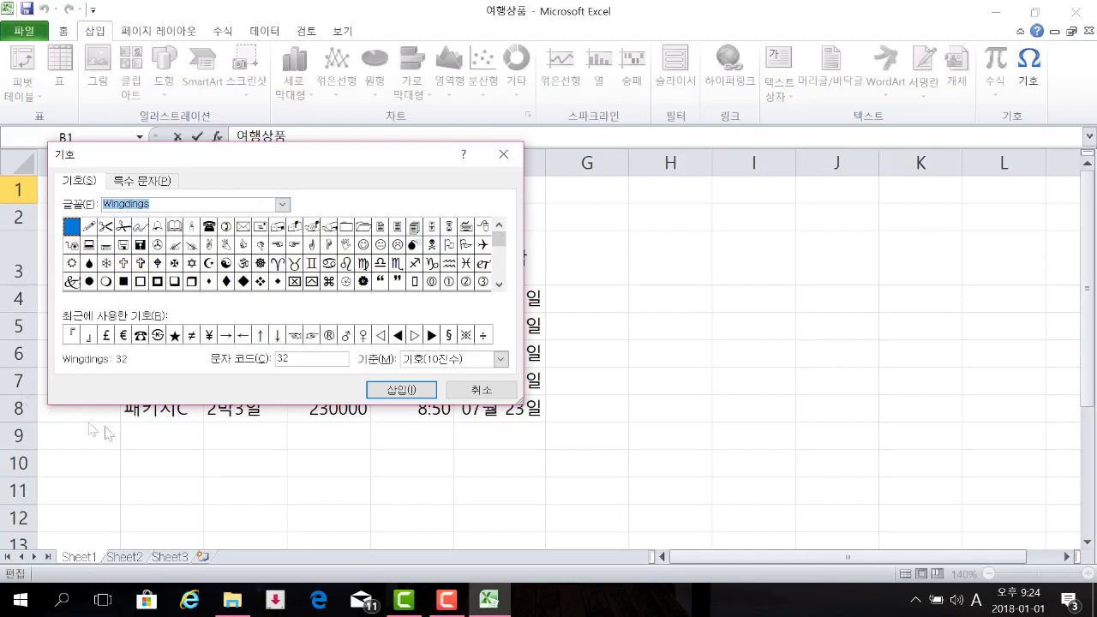
Insert the Wingdings airplane symbol (code 81) in front of 여행상품 in B1 and close the symbol dialog.
mouse_move(503, 245)
left_mouse_down()
mouse_move(503, 273)
mouse_move(503, 244)
left_mouse_up()
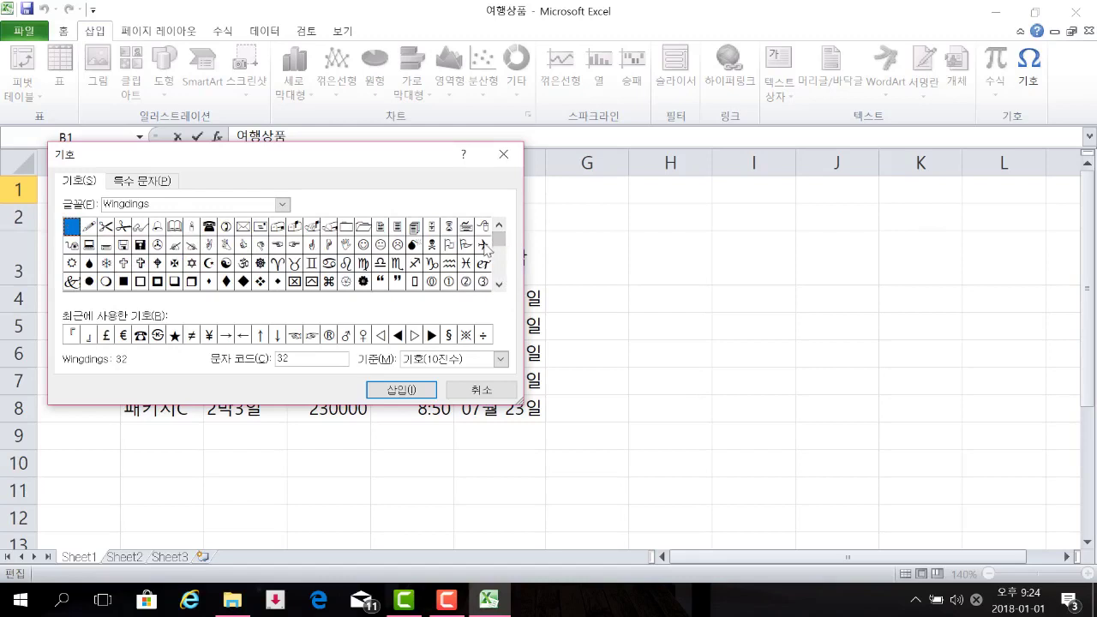
left_click(483, 246)
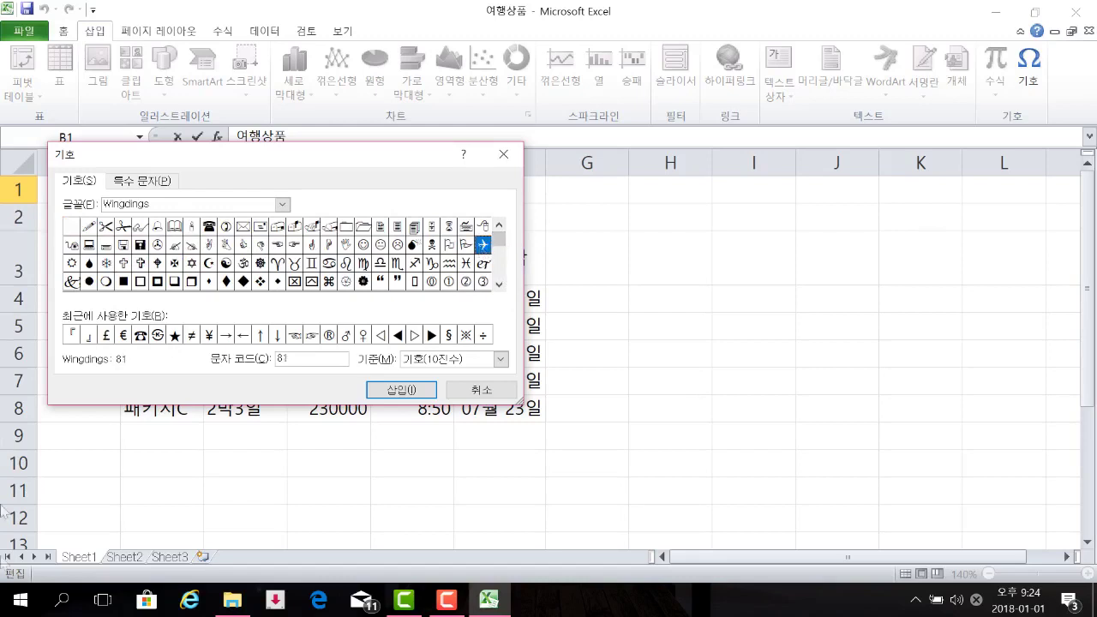
left_click(396, 391)
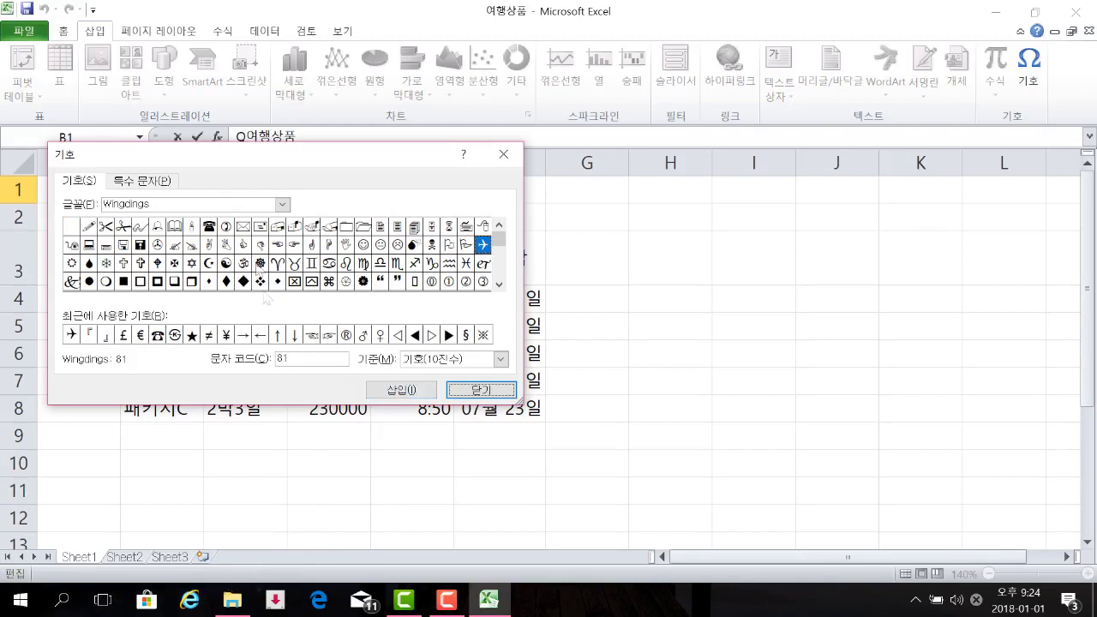
left_click_drag(292, 169, 345, 237)
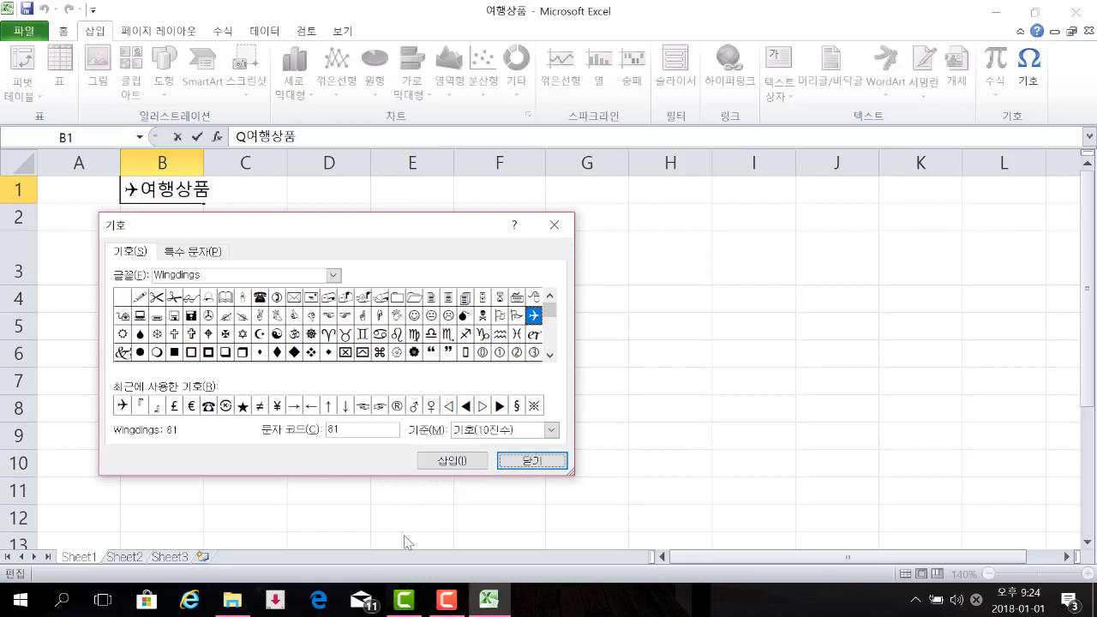
left_click(522, 461)
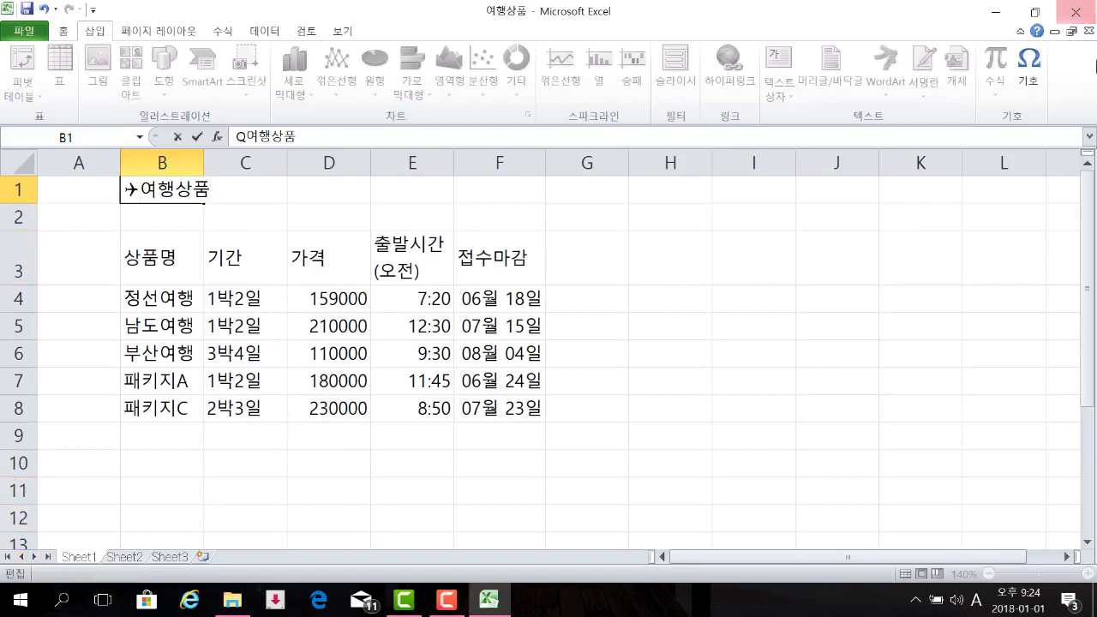
Add the same Wingdings airplane symbol after 여행상품 in B1 and commit the cell entry.
left_click(1026, 73)
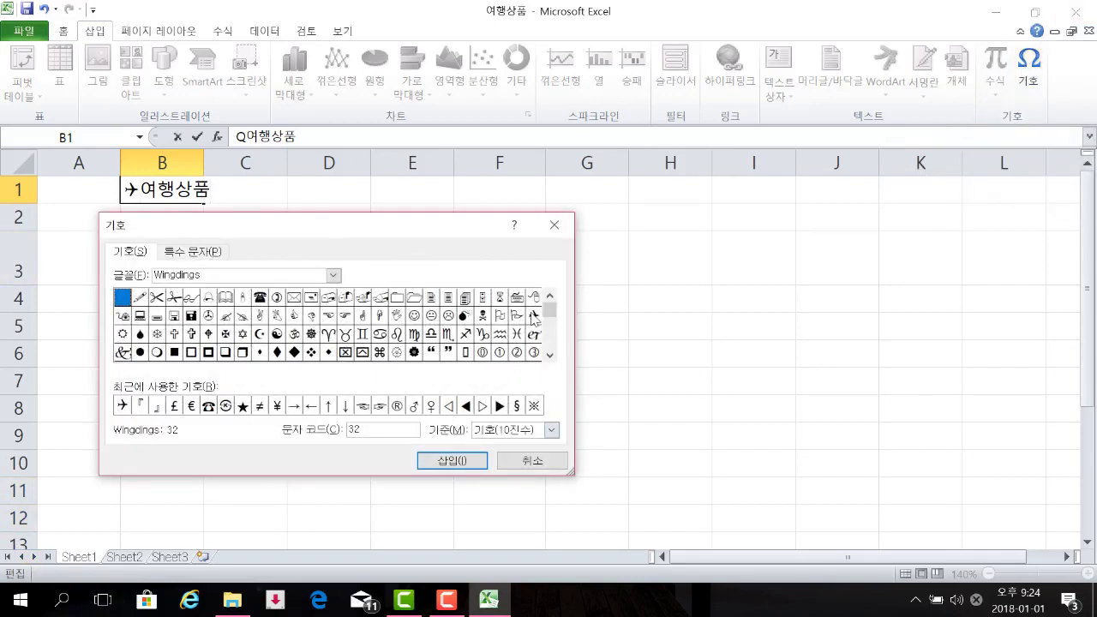
left_click(534, 316)
left_click(454, 461)
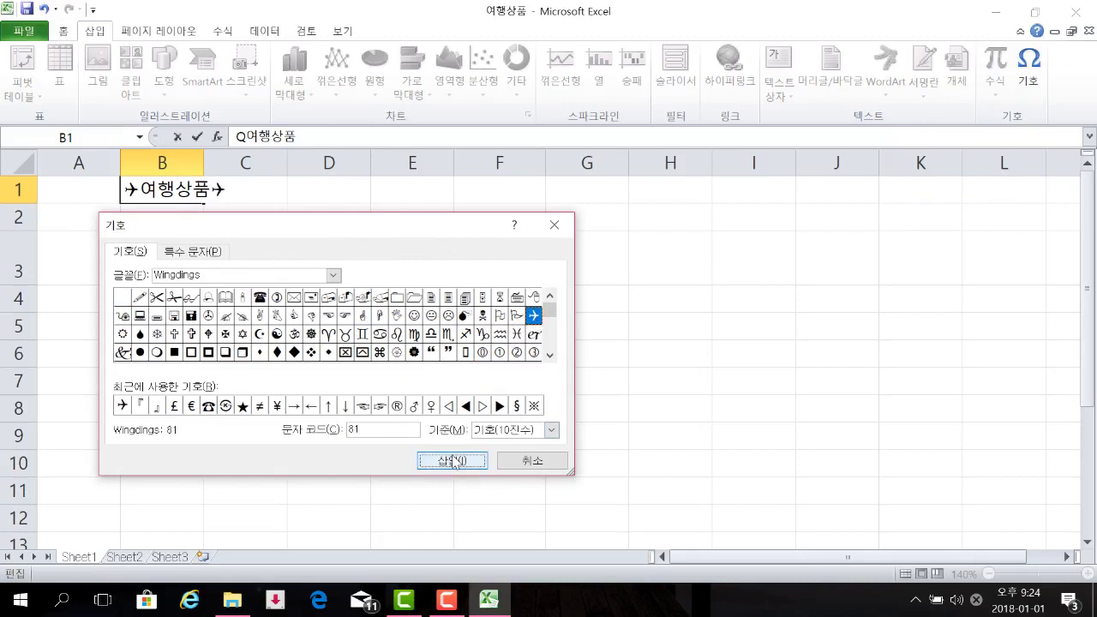
left_click(531, 462)
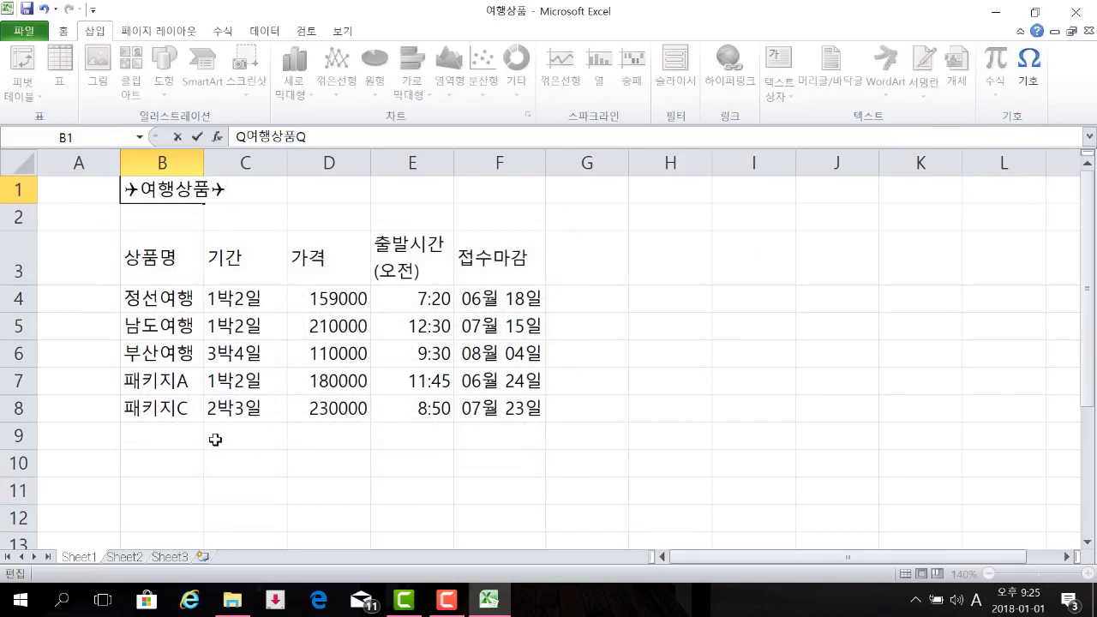
key("Return")
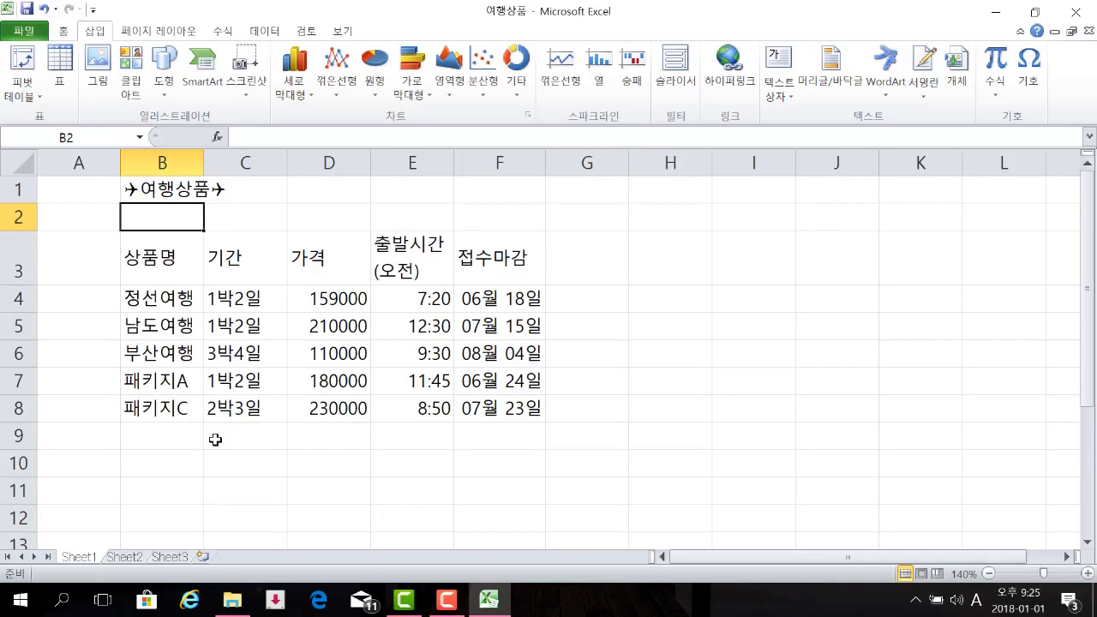
Convert the heading 상품명 in B3 to the Hanja 商品名, using the Hanja-only output form.
double_click(146, 259)
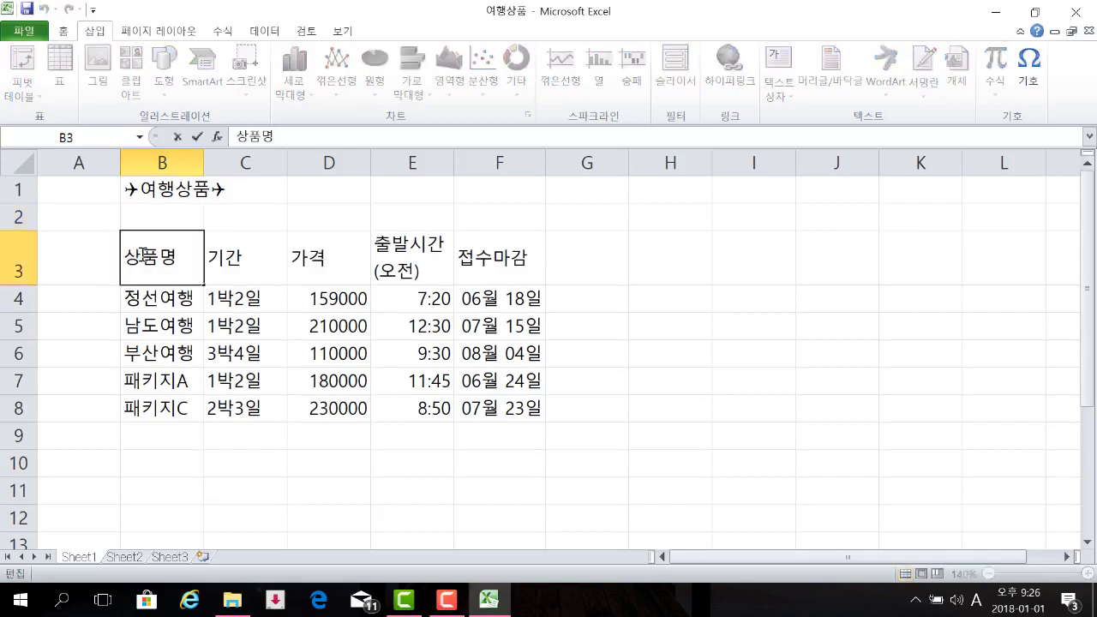
double_click(147, 257)
left_click(153, 257)
key("Hangul_Hanja")
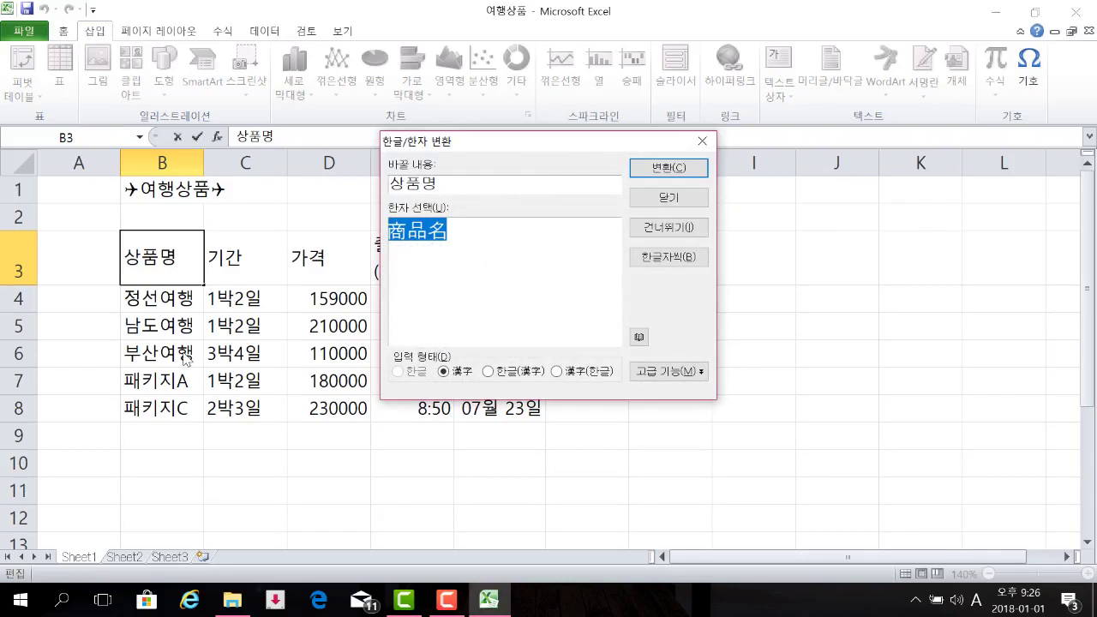
left_click_drag(553, 149, 475, 171)
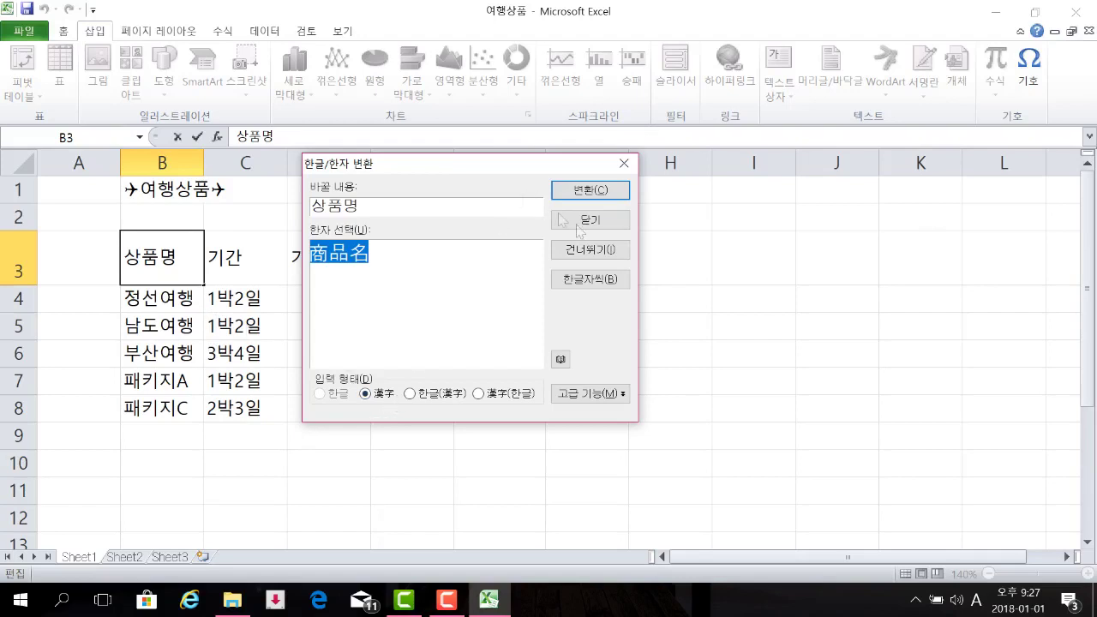
left_click(591, 190)
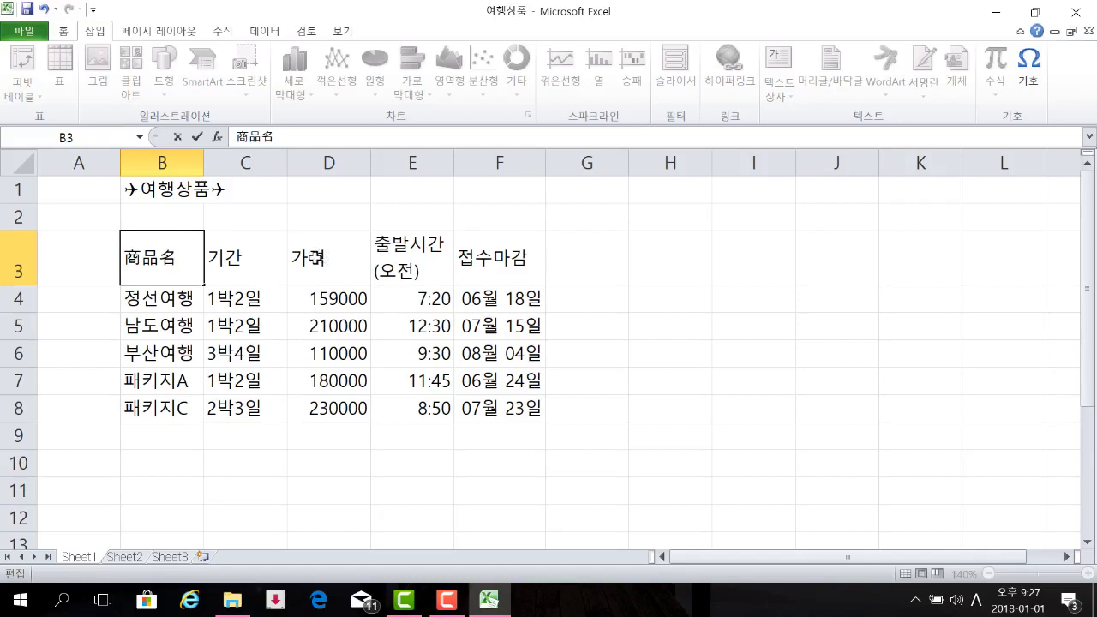
Start Hanja conversion for the heading 가격 in D3, go through the candidates and select 價格.
double_click(315, 257)
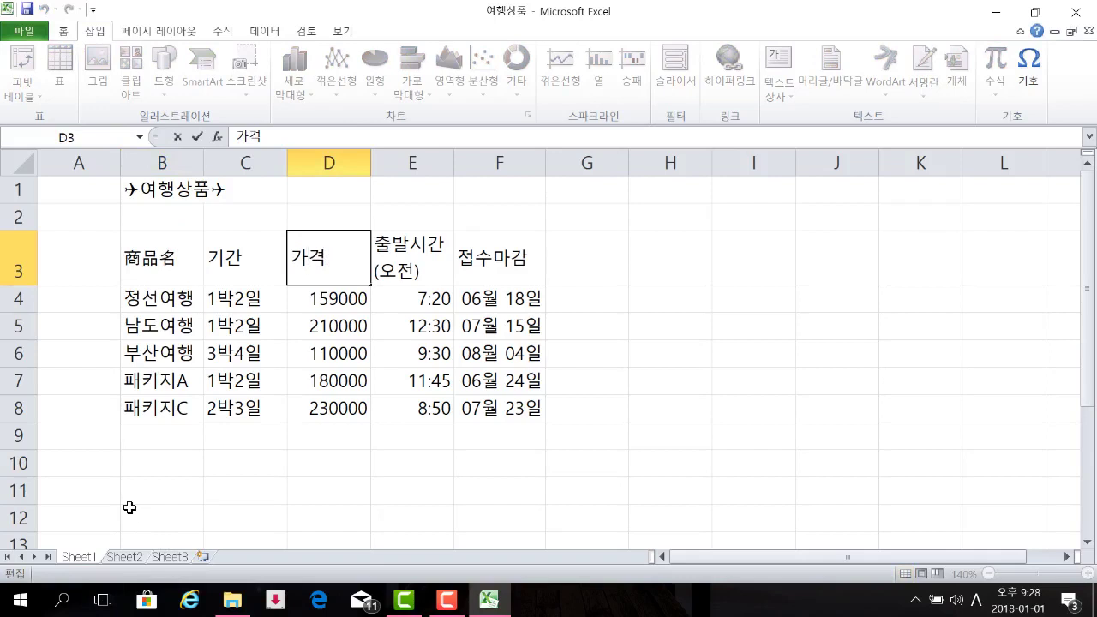
key("Hangul_Hanja")
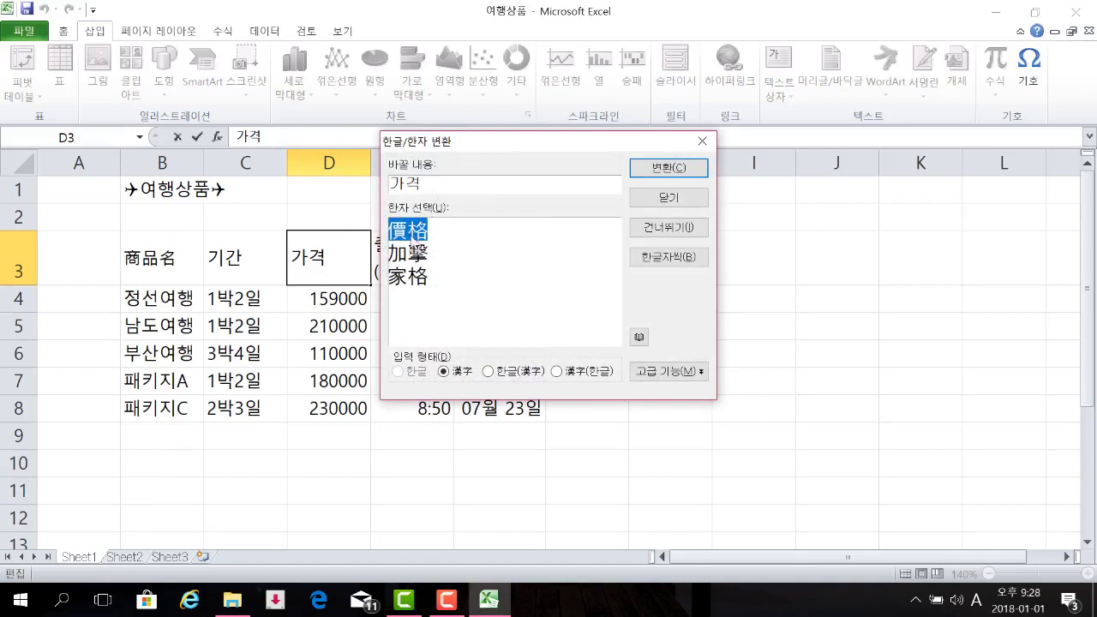
left_click(412, 257)
left_click(410, 276)
left_click(419, 256)
left_click(423, 233)
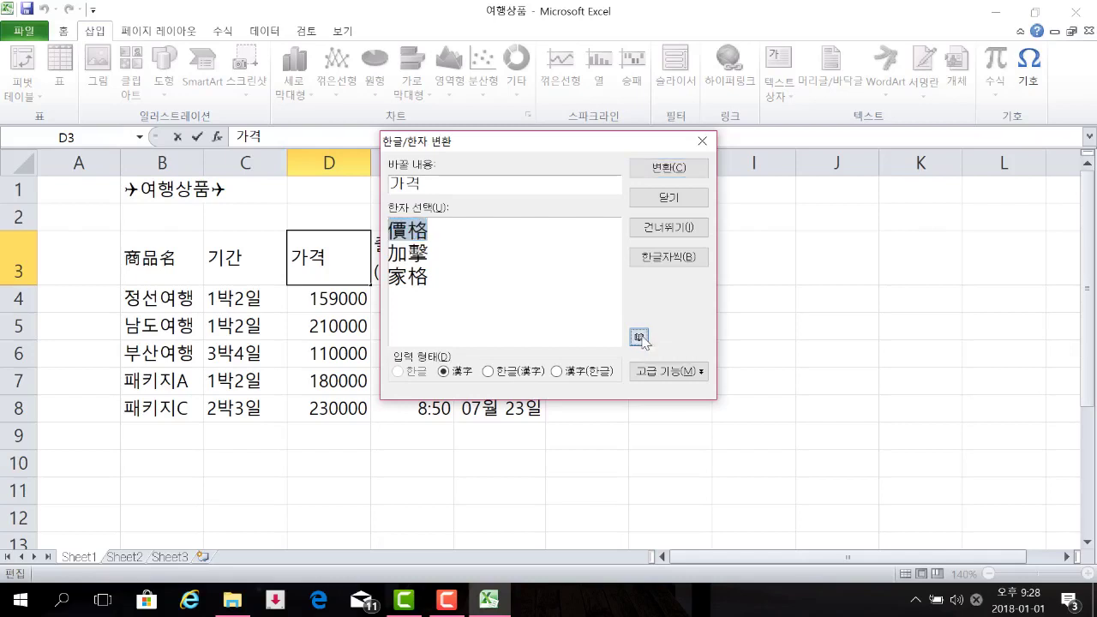
Examine the Hanja dictionary entries for the candidates 價格 and 加擊 of the word 가격.
left_click(639, 337)
left_click_drag(451, 169, 584, 193)
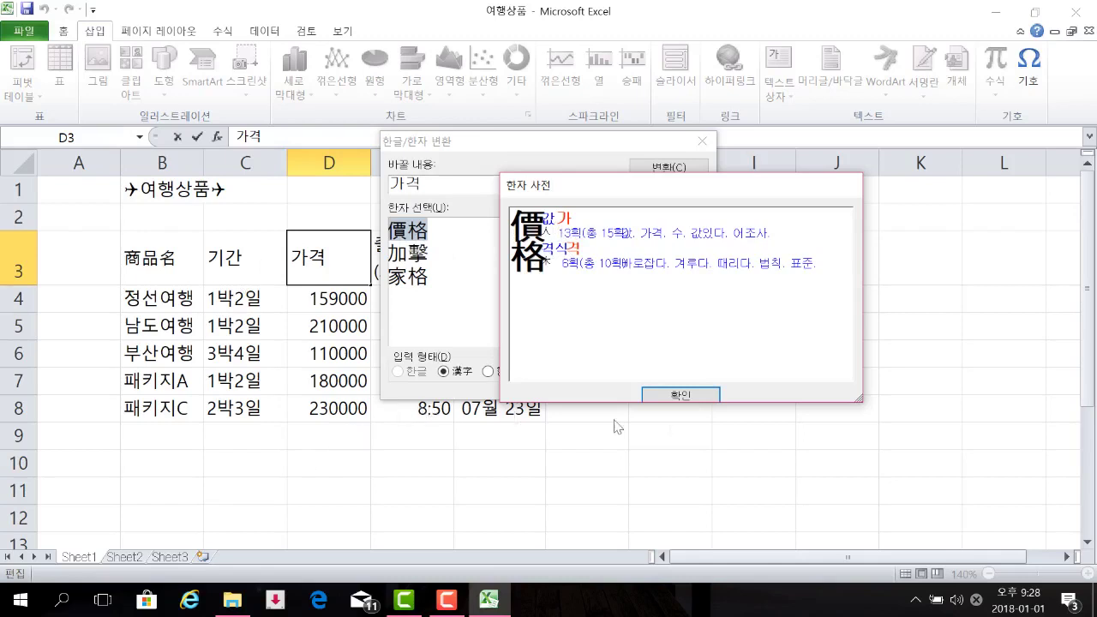
left_click(681, 396)
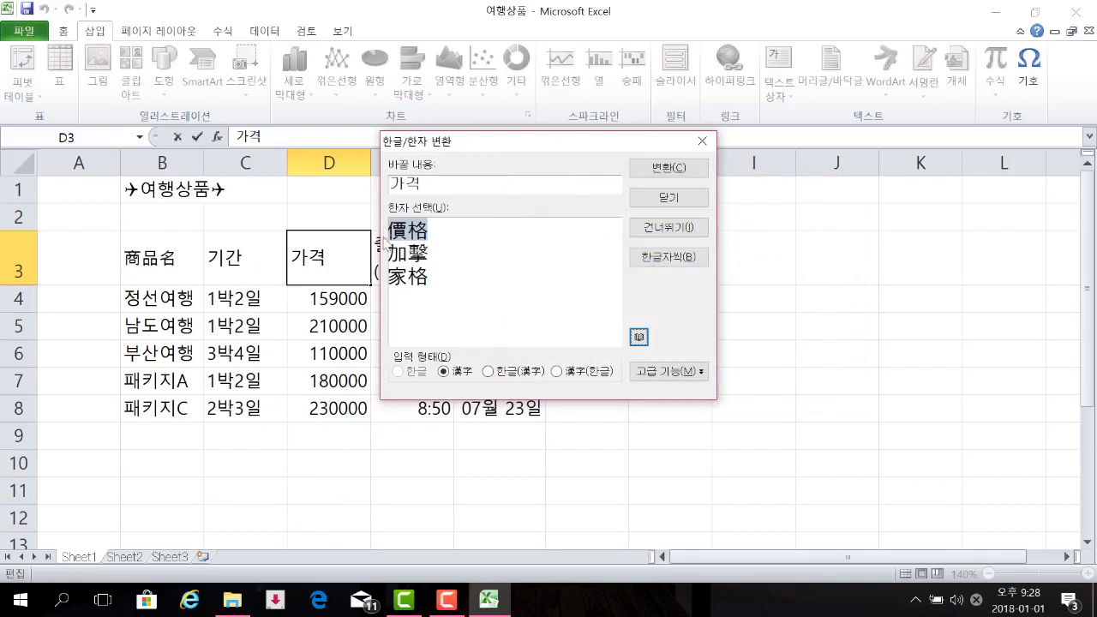
left_click(401, 257)
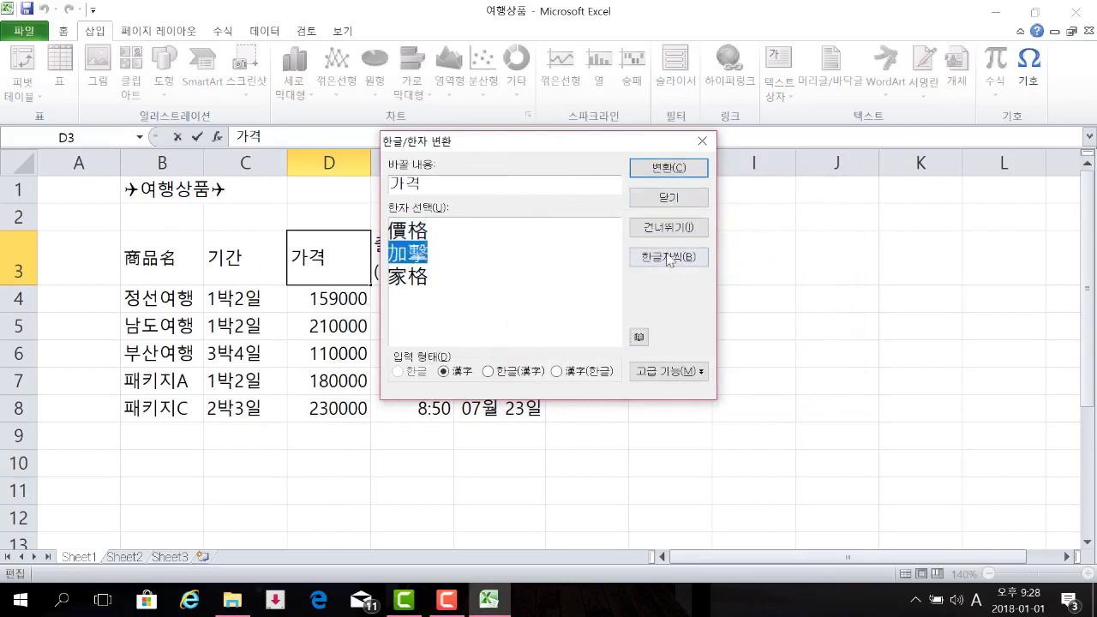
left_click(638, 337)
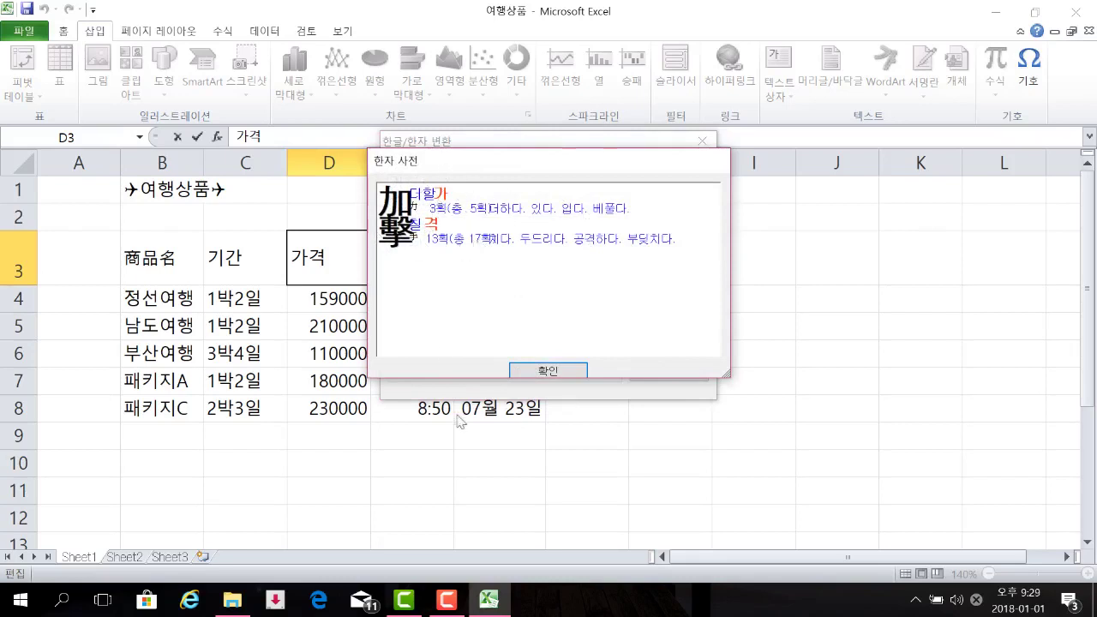
left_click(548, 372)
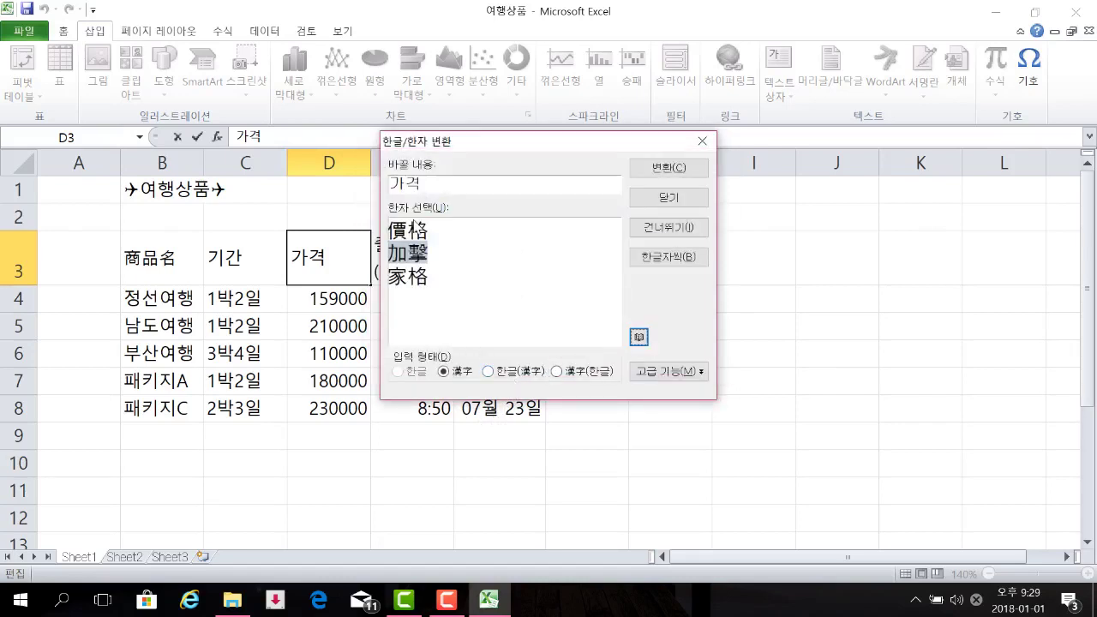
Convert the heading in D3 to 가격(價格) using the candidate 價格 and the 한글(漢字) output form.
left_click(414, 231)
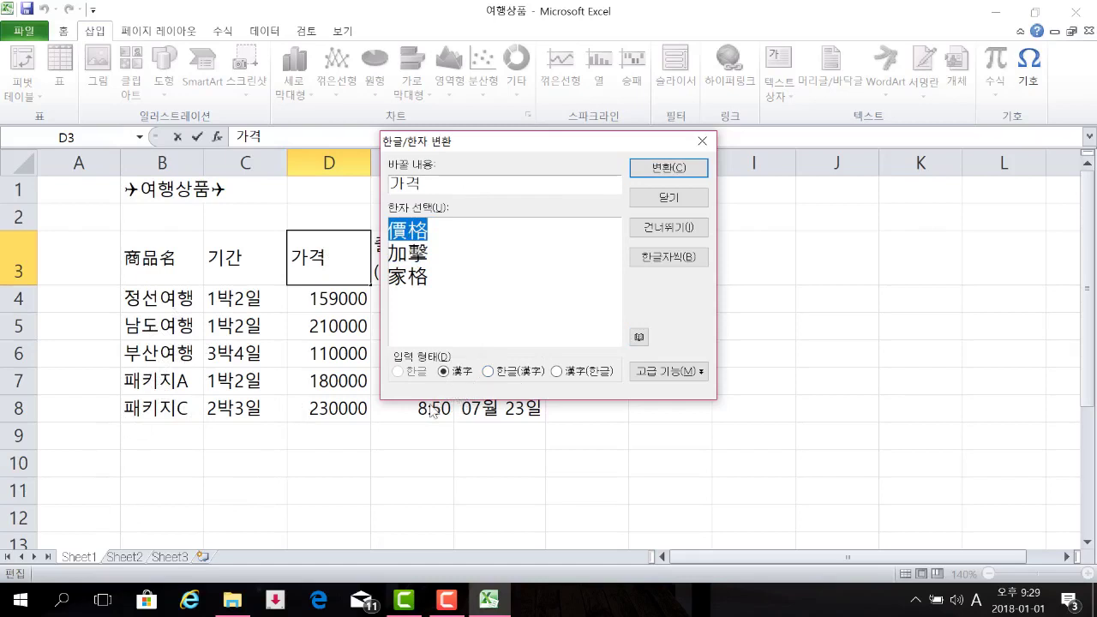
left_click(520, 374)
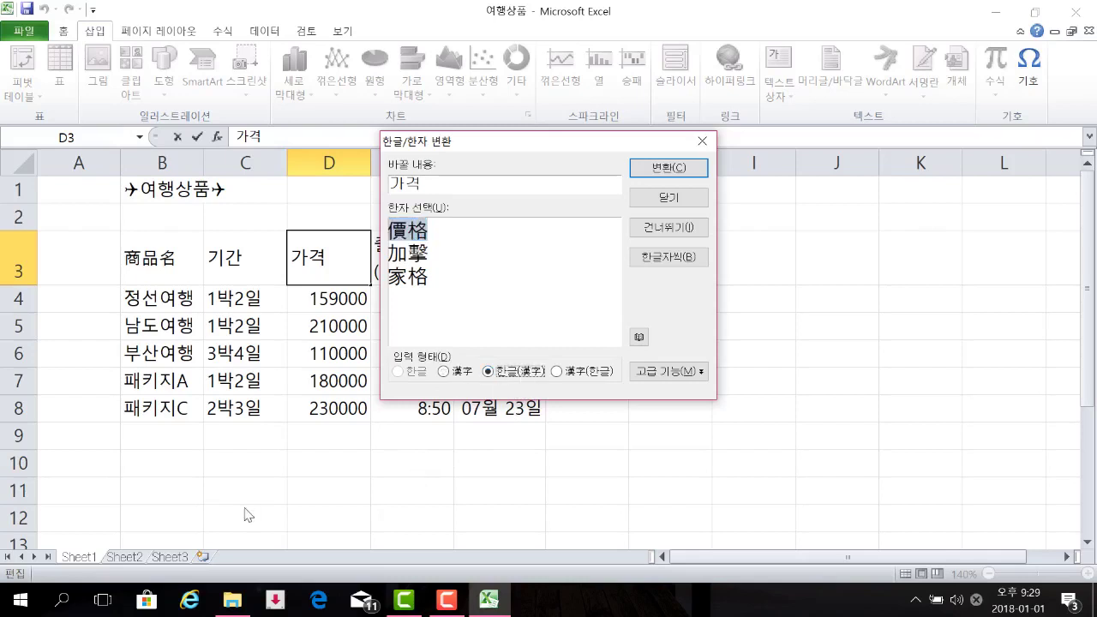
left_click(677, 174)
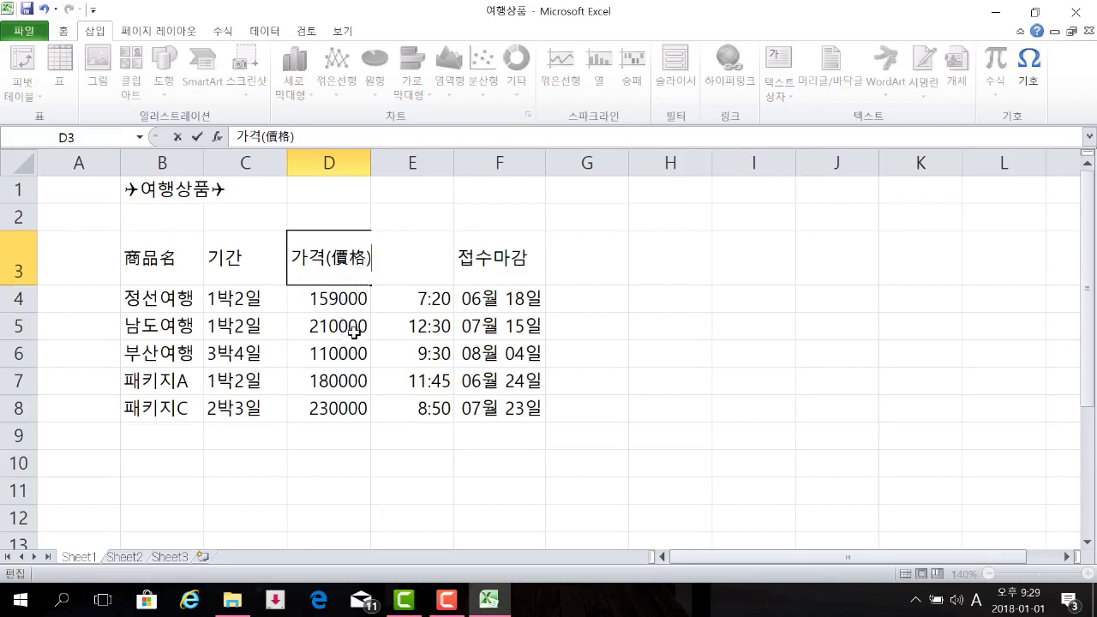
key("Return")
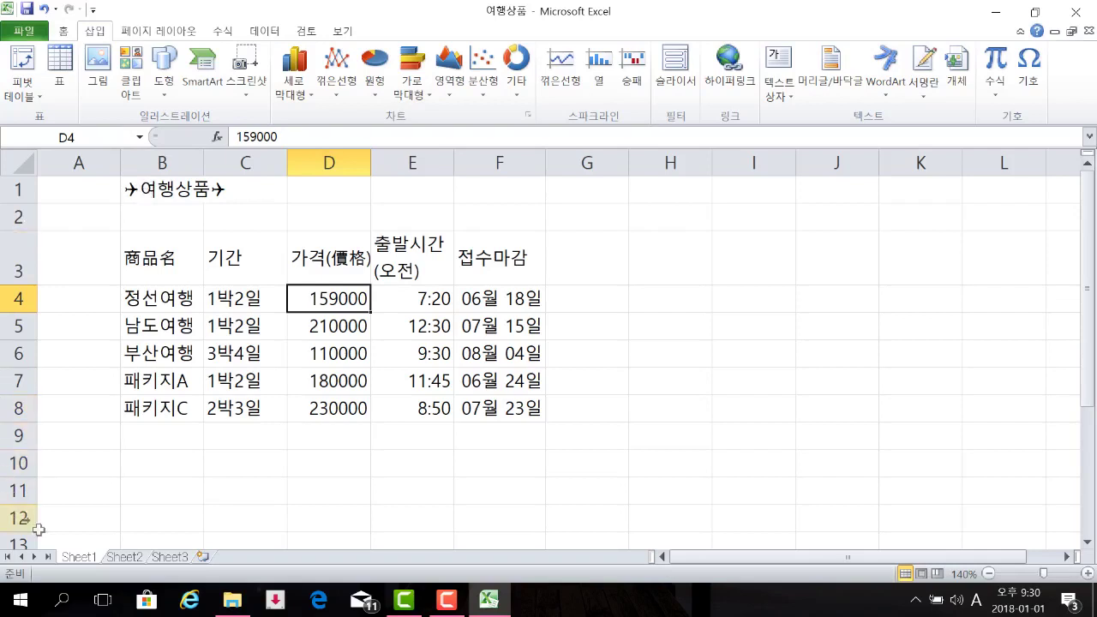
Switch to Sheet2 and enter the title 소독 일정 in B2.
left_click(120, 558)
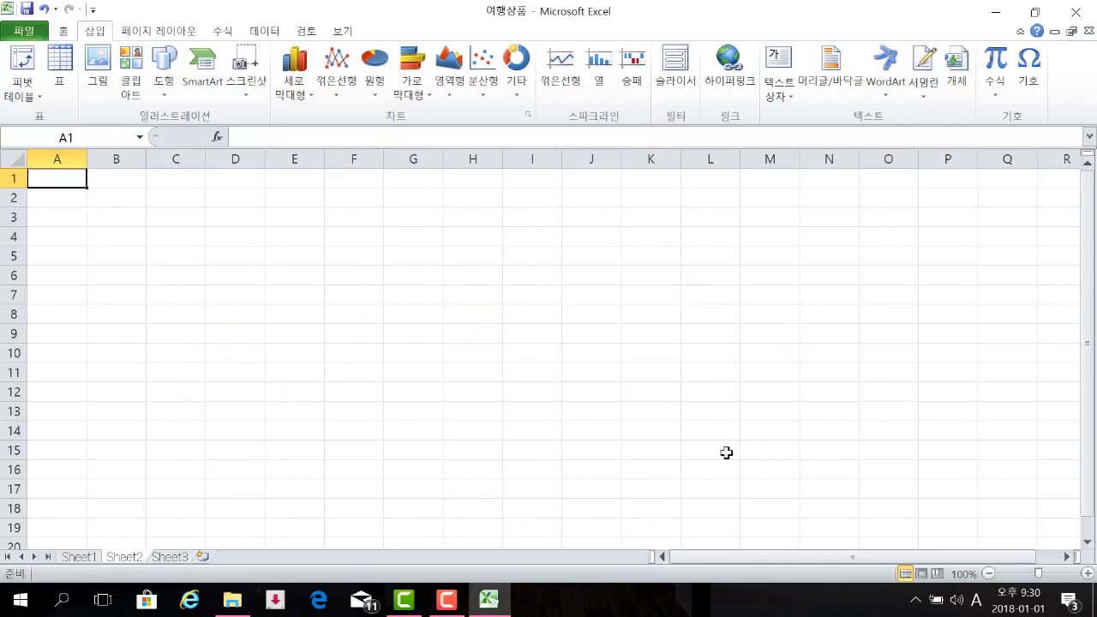
key("ctrl+Page_Up")
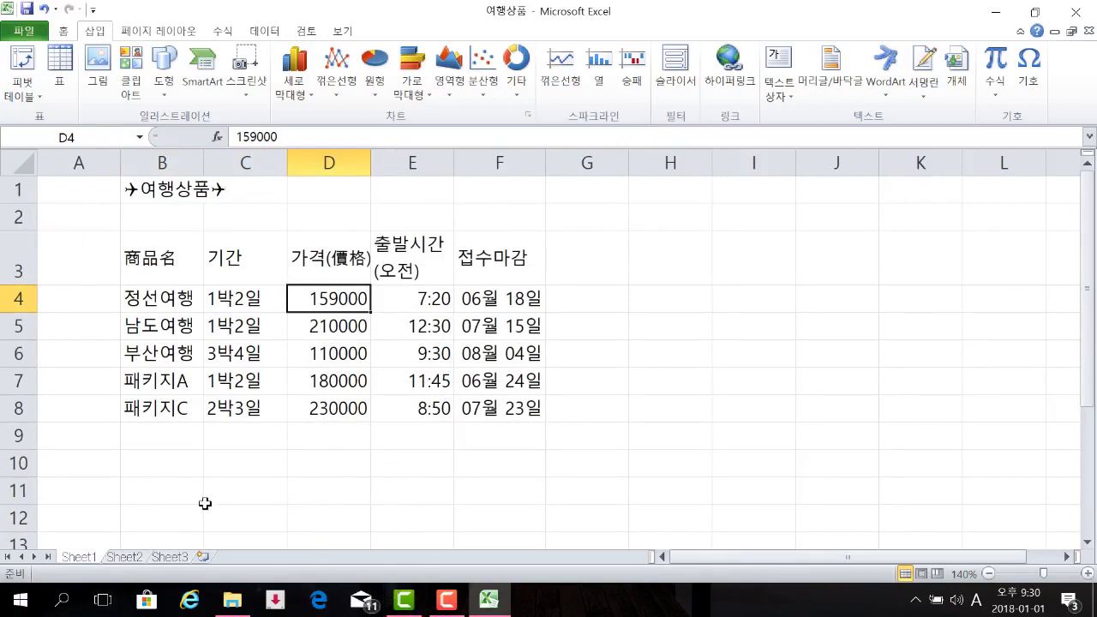
left_click(124, 557)
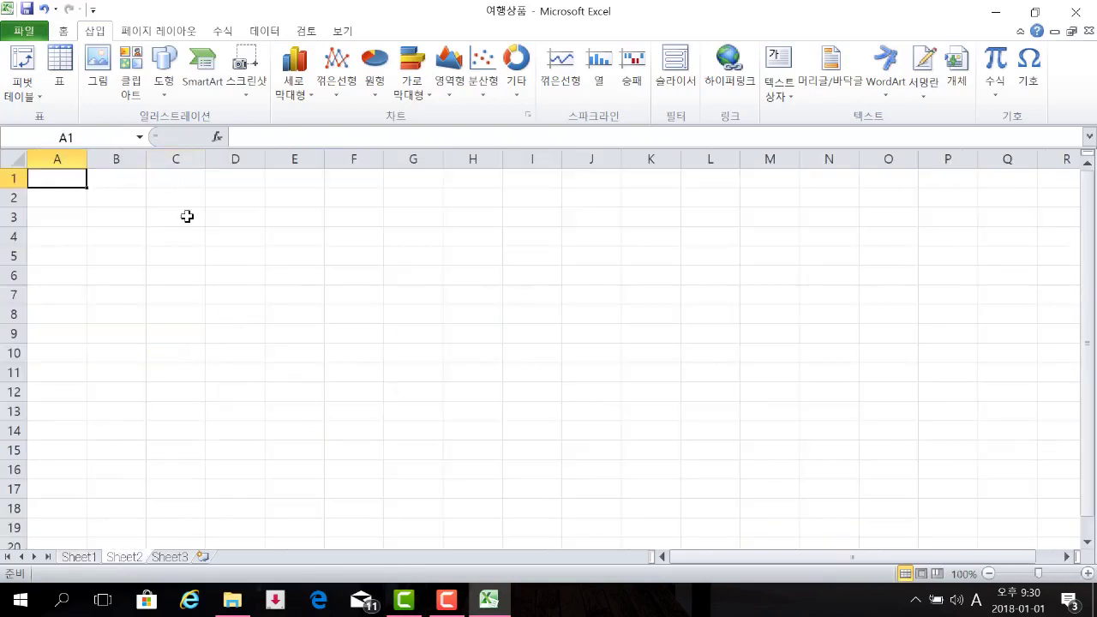
left_click(120, 197)
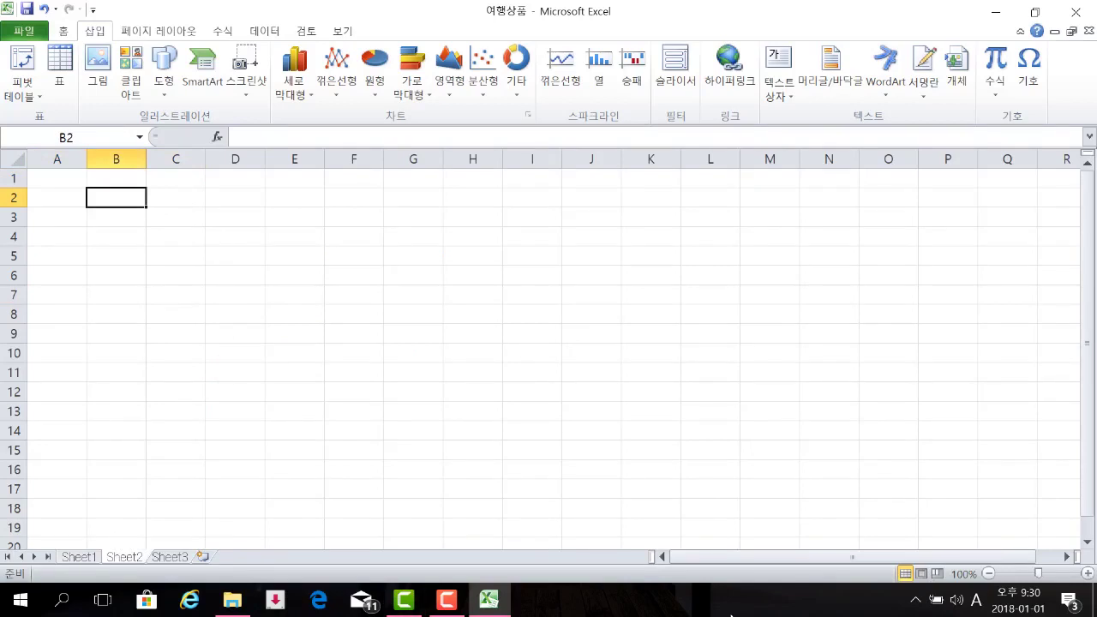
type("th")
key("BackSpace")
key("BackSpace")
key("Hangul")
type("소")
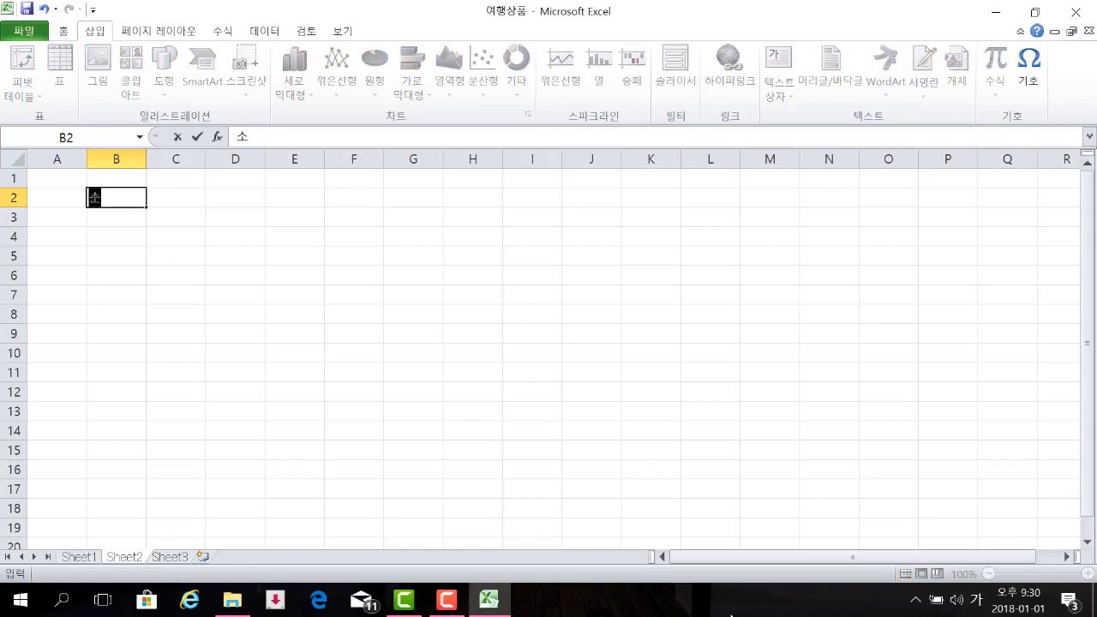
type("독 일정")
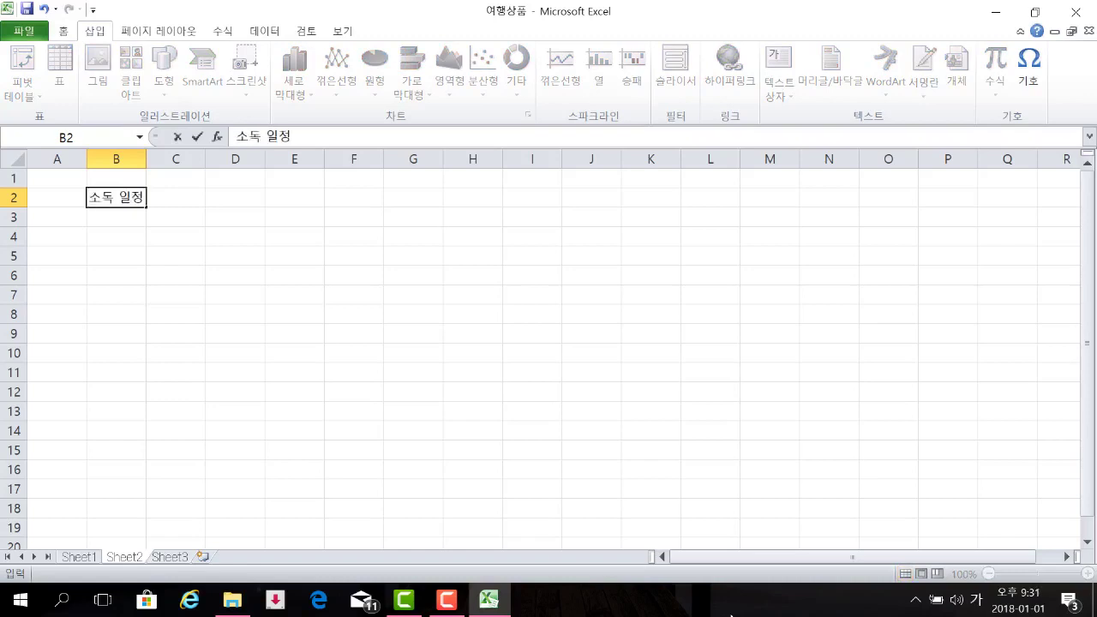
key("Return")
Enter the heading 세대주 in B4 and the first three householders' names in B5:B7.
key("Return")
type("세대주")
key("Return")
type("유동원")
key("Return")
type("ㅇ임재균")
key("Return")
type("김현정")
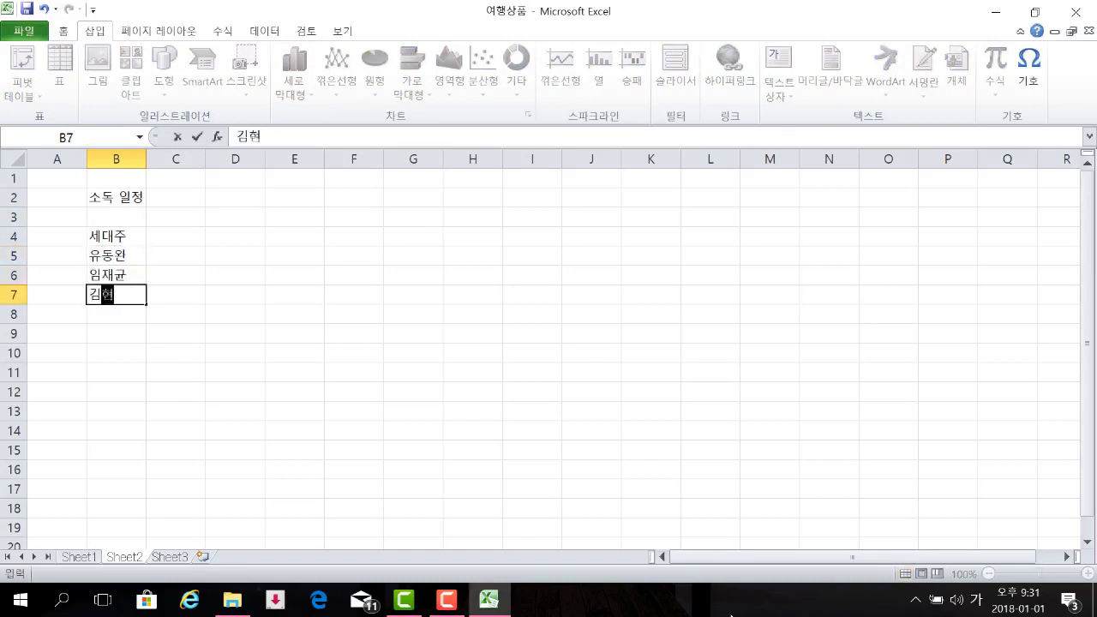
key("Return")
Enter the remaining four householders' names in B8:B11.
type("이자영")
key("Return")
type("정순려")
key("Return")
type("전유빈")
key("Return")
type("정미영")
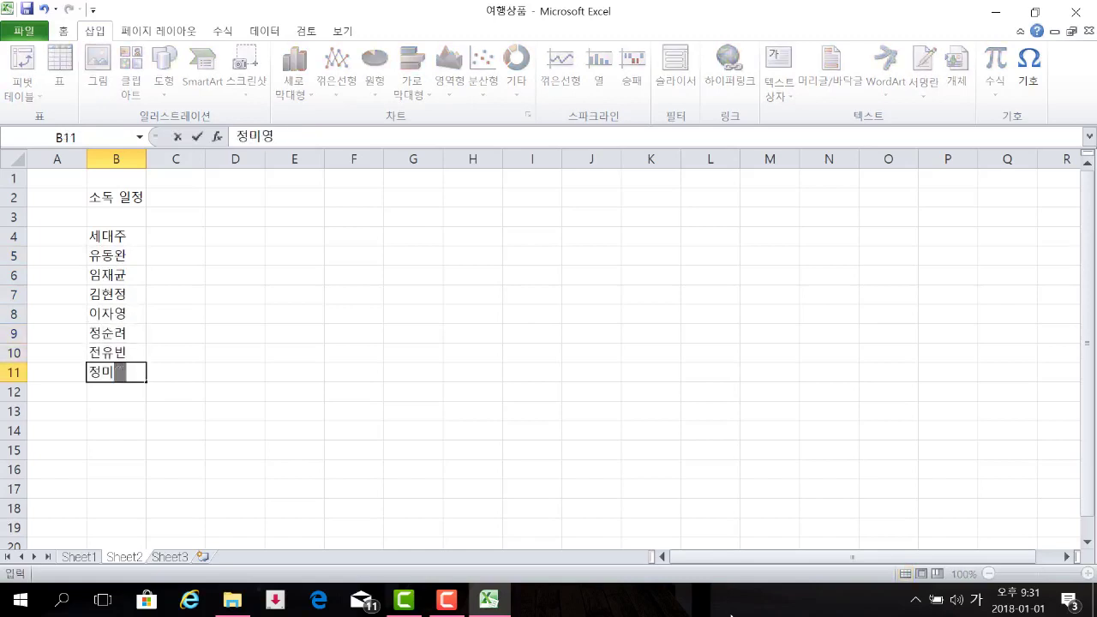
key("Return")
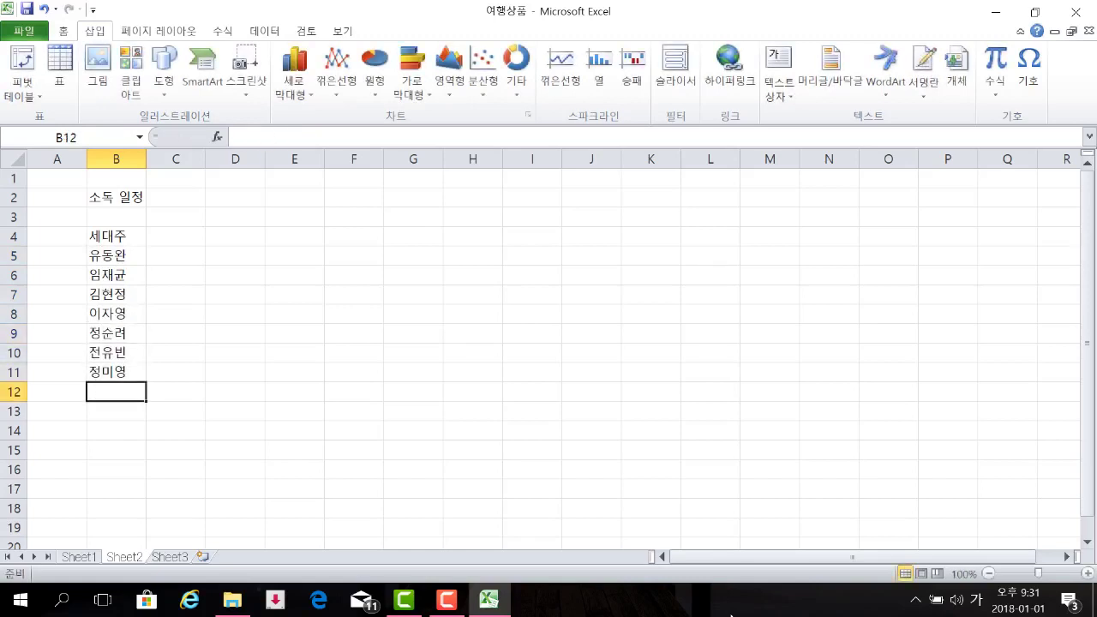
Enter the column headings 층별, 호수, 방문일 and 소독방법 in C4:F4.
left_click(176, 235)
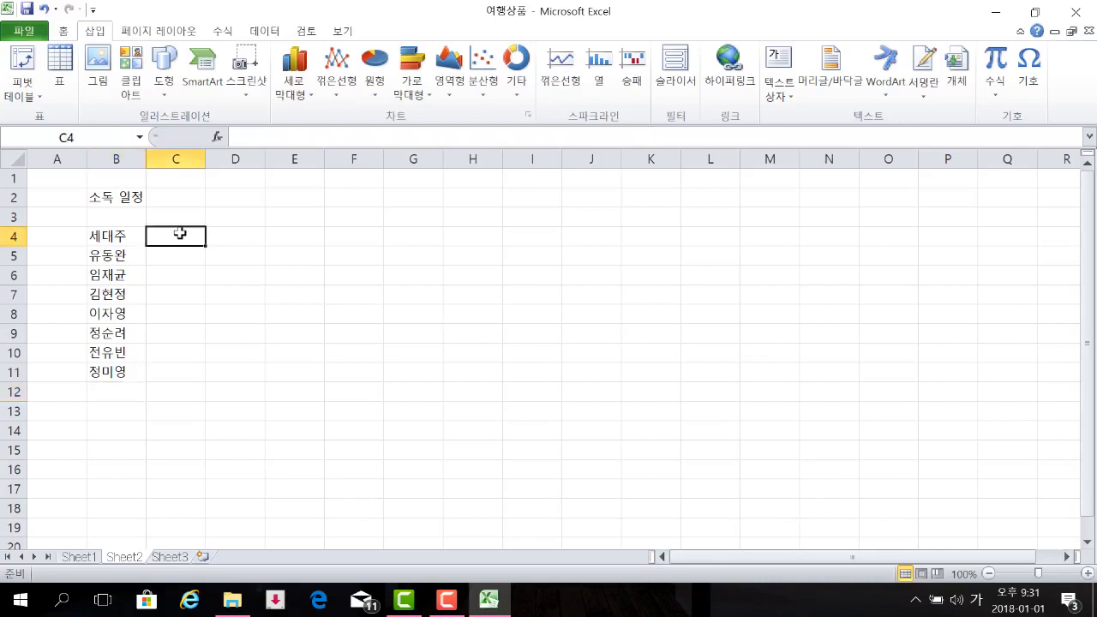
type("층별")
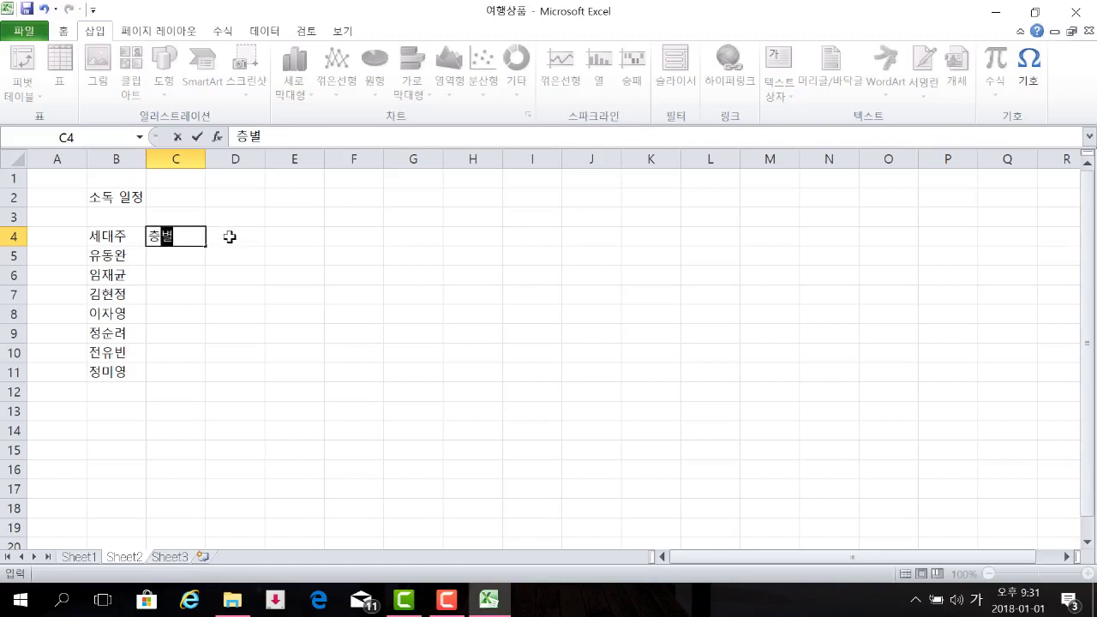
left_click(229, 237)
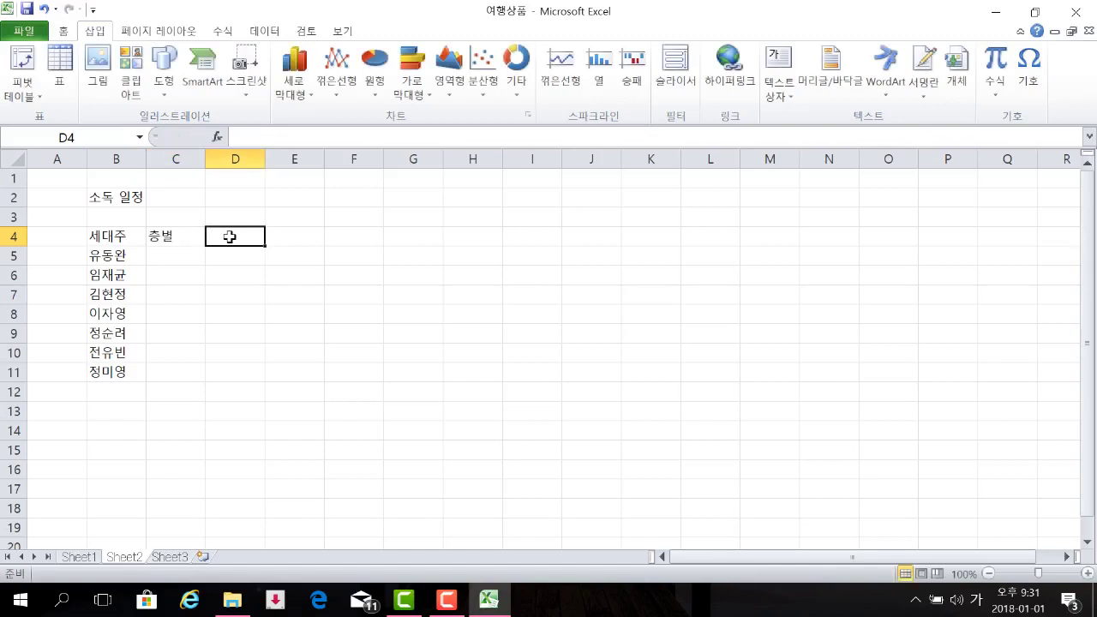
type("호수")
key("Tab")
type("방문일")
key("Tab")
type("ㅅ소독방법")
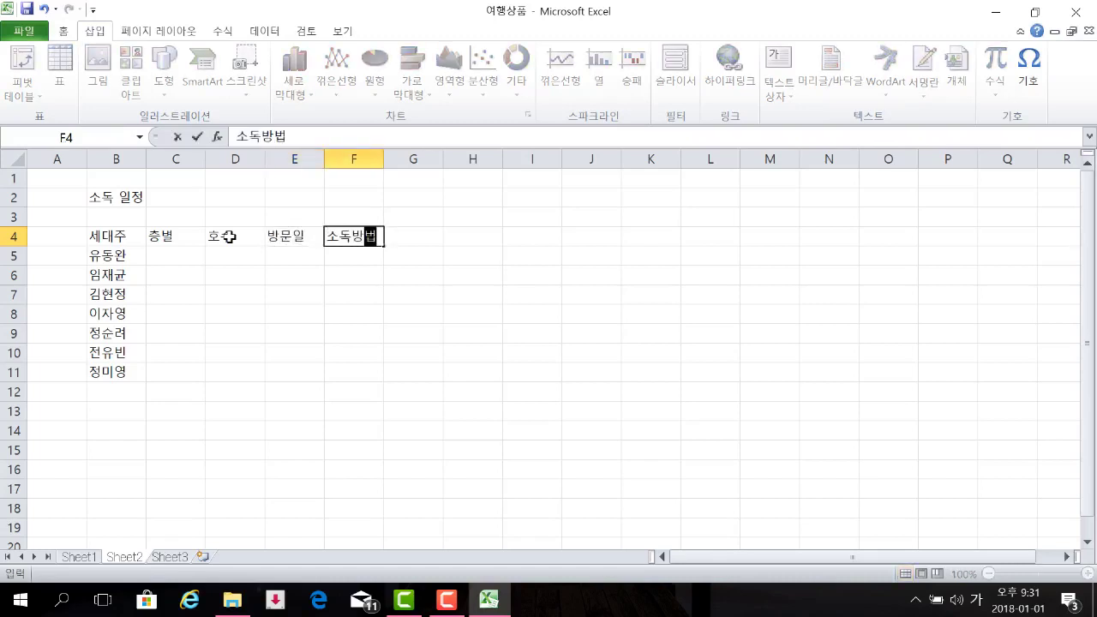
key("Return")
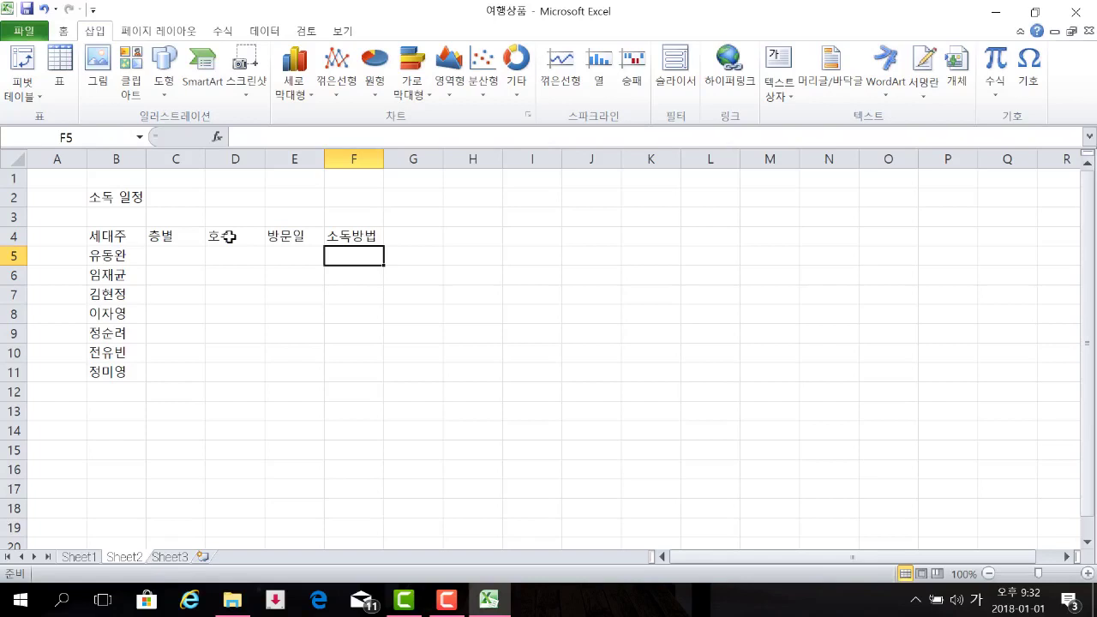
Enter 1 in C5 under 층별 and fill the same value down to C11.
left_click(185, 258)
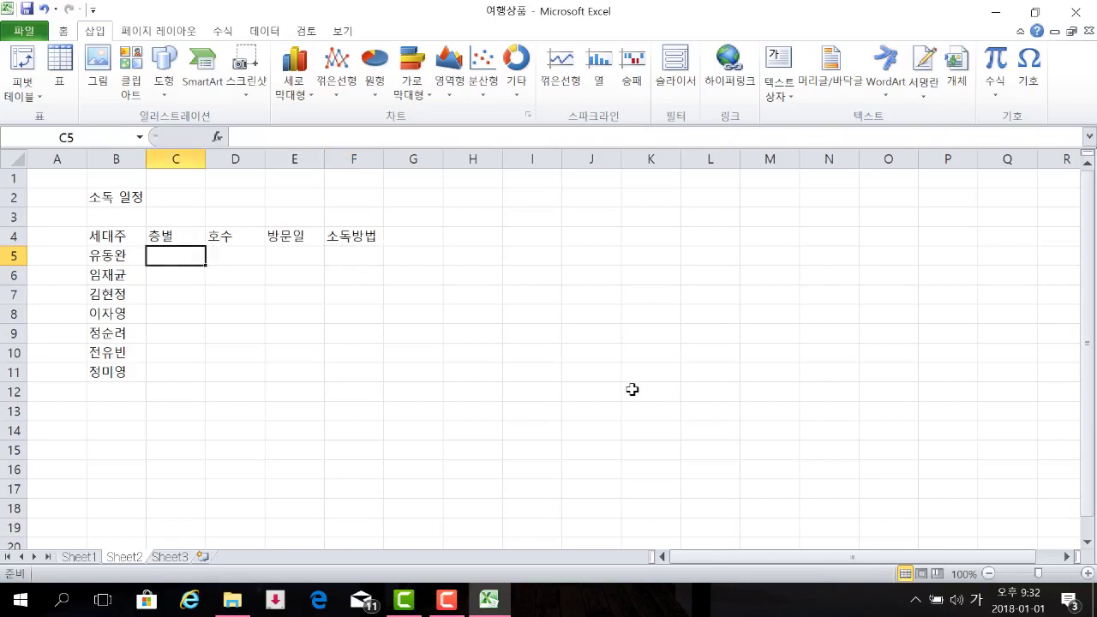
type("1")
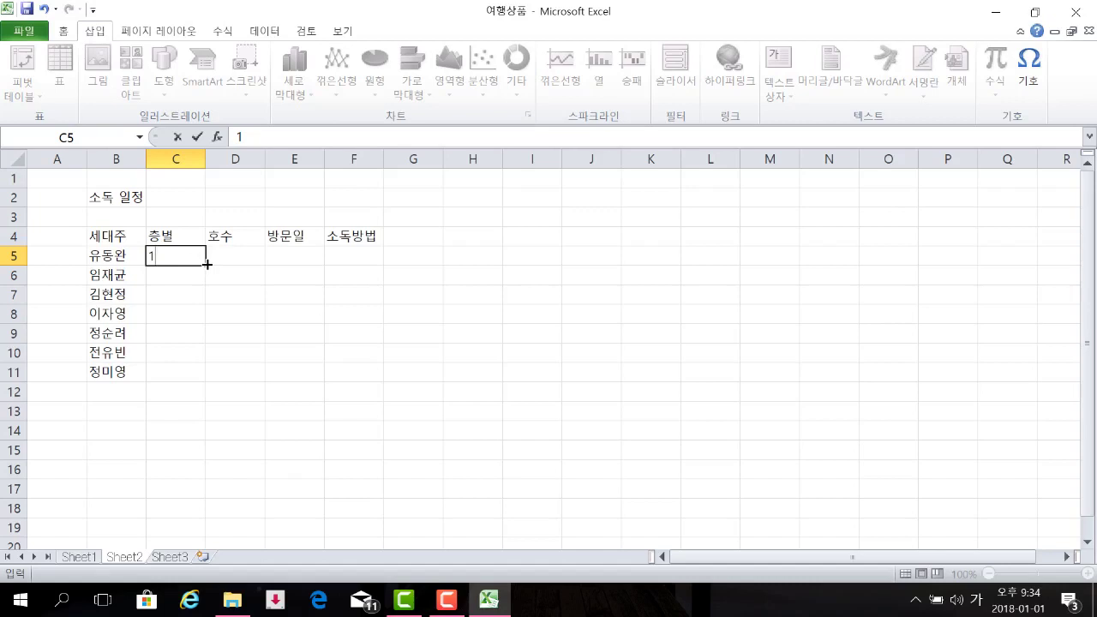
left_click_drag(206, 265, 187, 378)
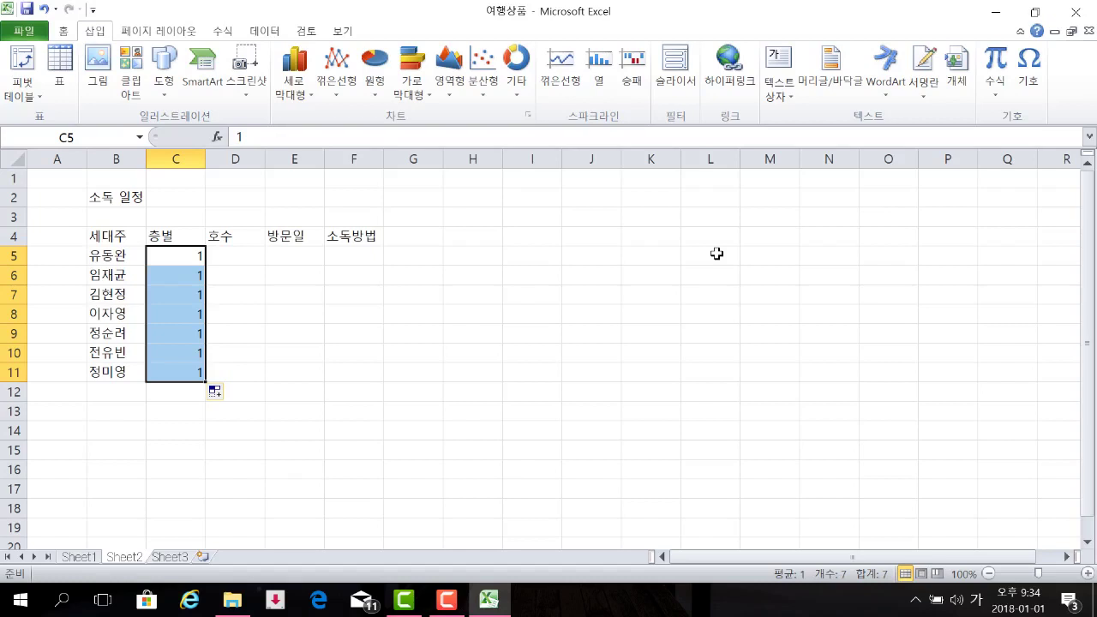
Fill D5:D11 under 호수 with the series 101 to 107 starting from a single value, and clear the range.
key("Right")
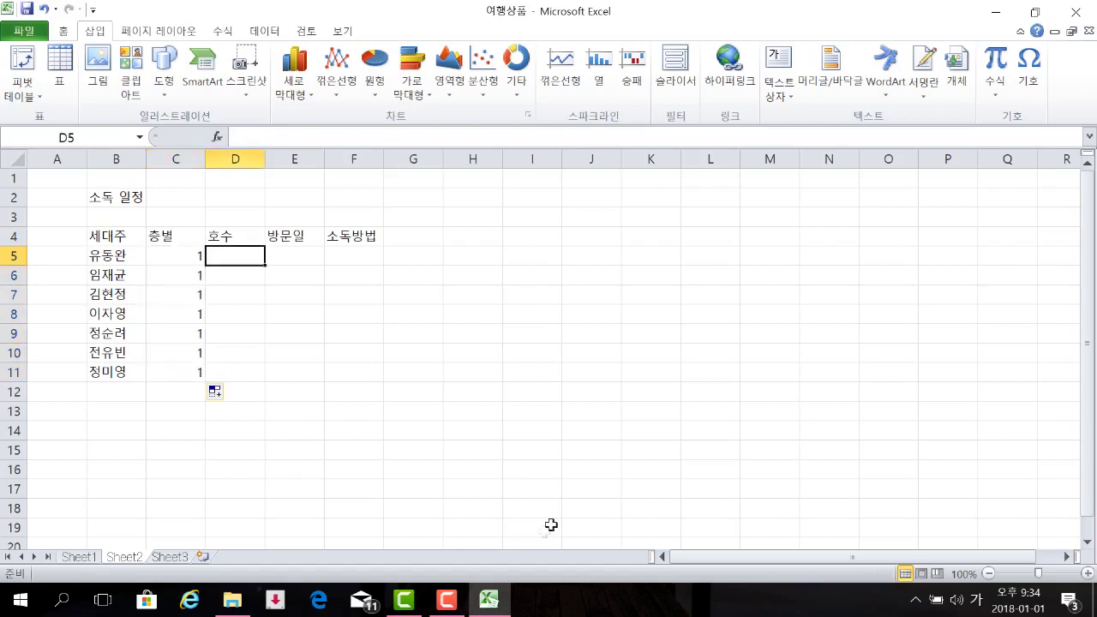
type("101")
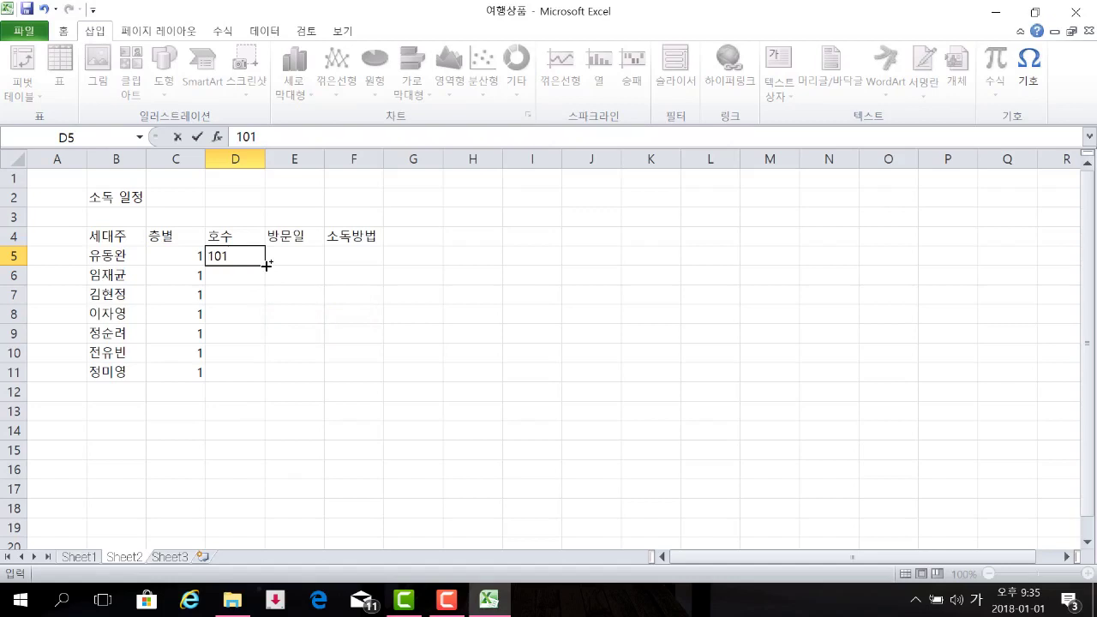
left_click_drag(267, 265, 262, 378)
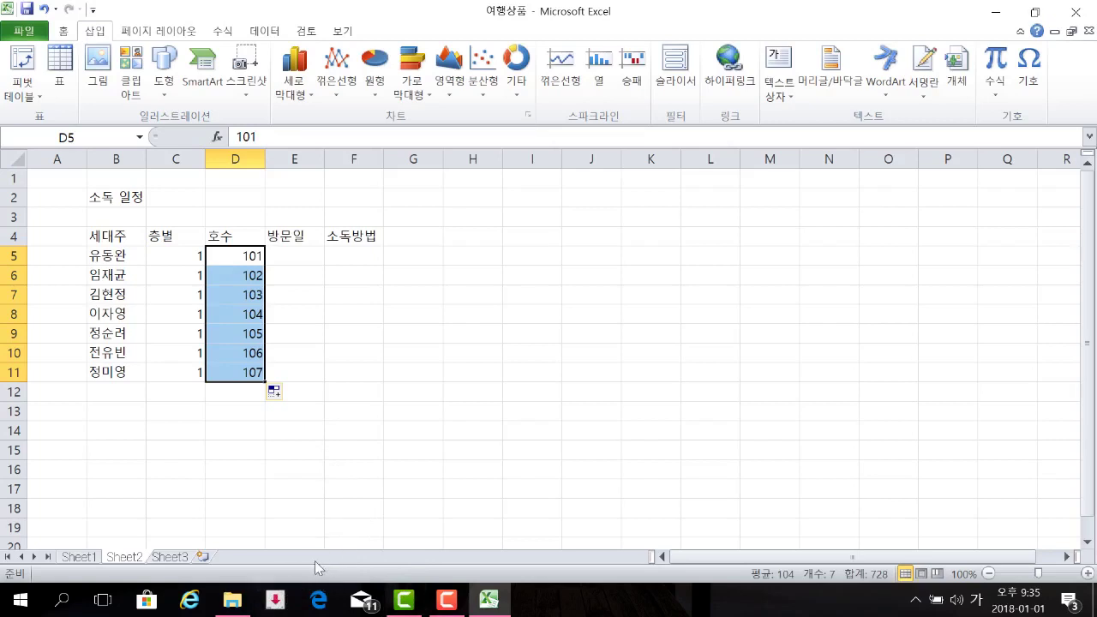
key("Delete")
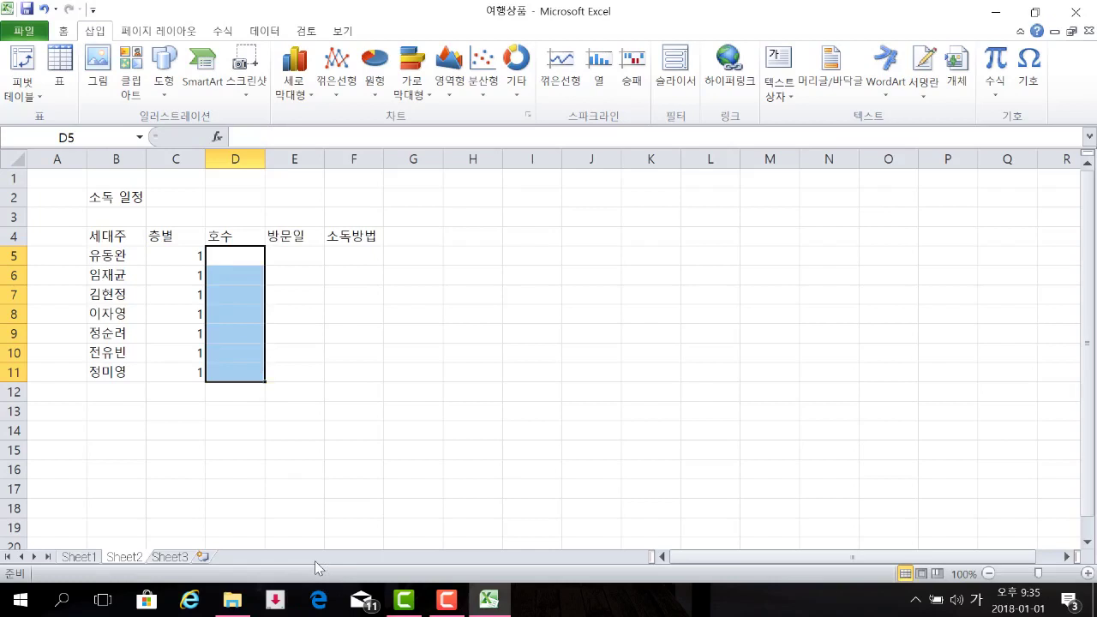
Enter 101 and 102 in D5:D6 under 호수 and extend the series down to D11.
left_click(255, 248)
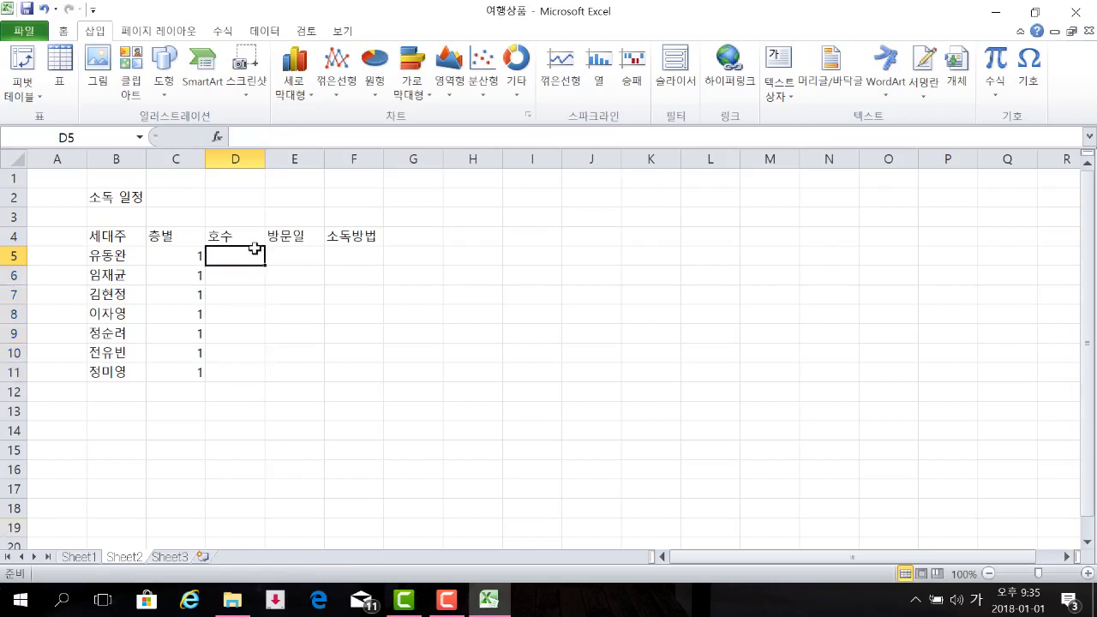
type("101")
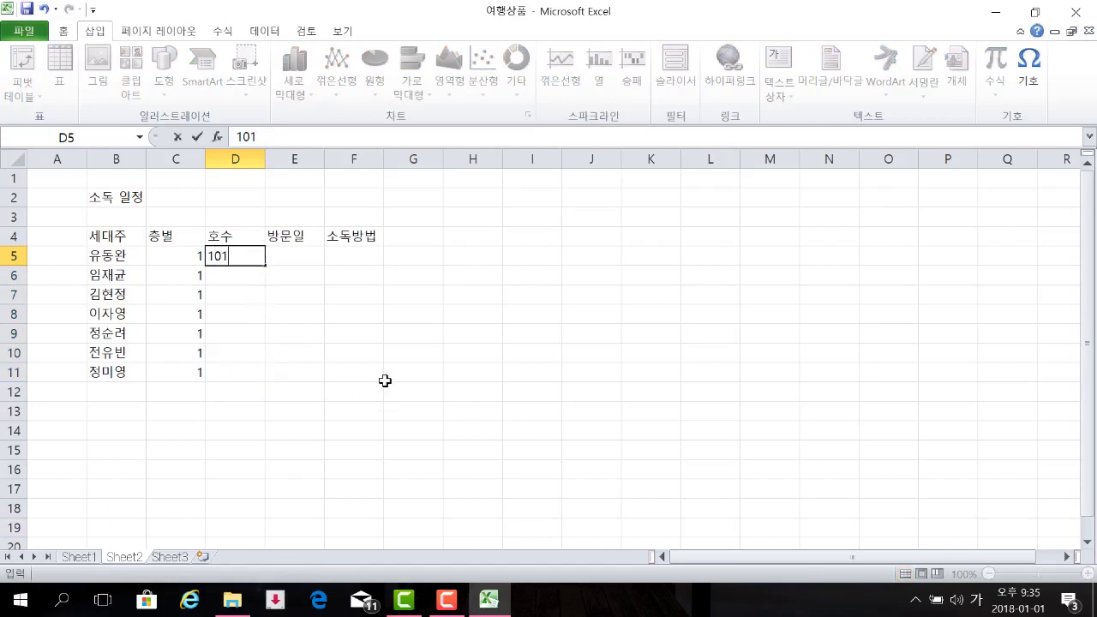
key("Return")
type("102")
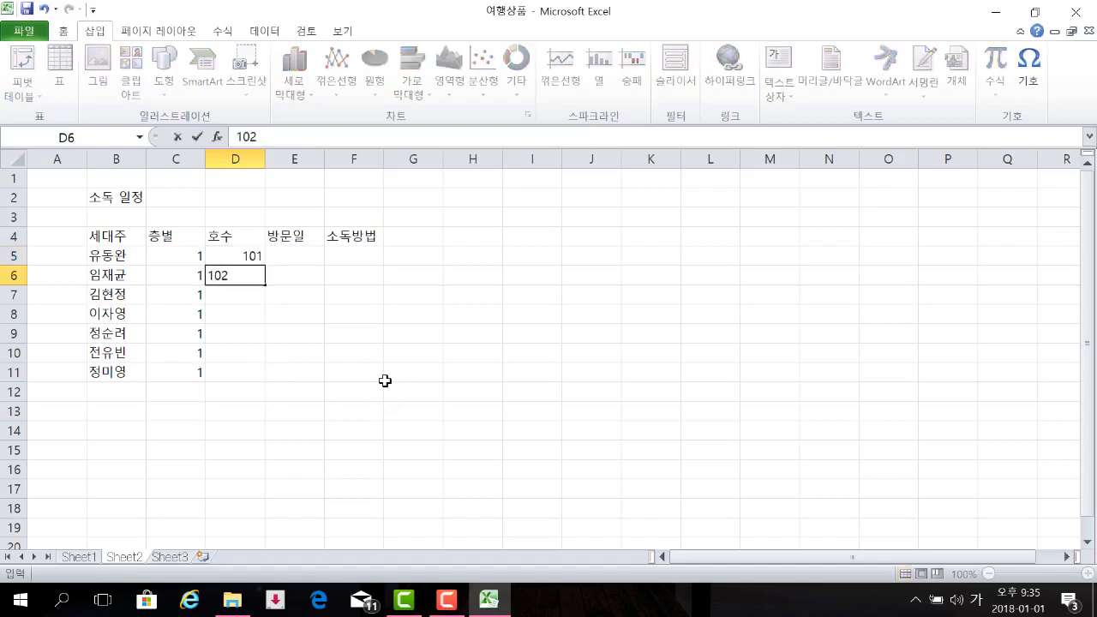
key("Return")
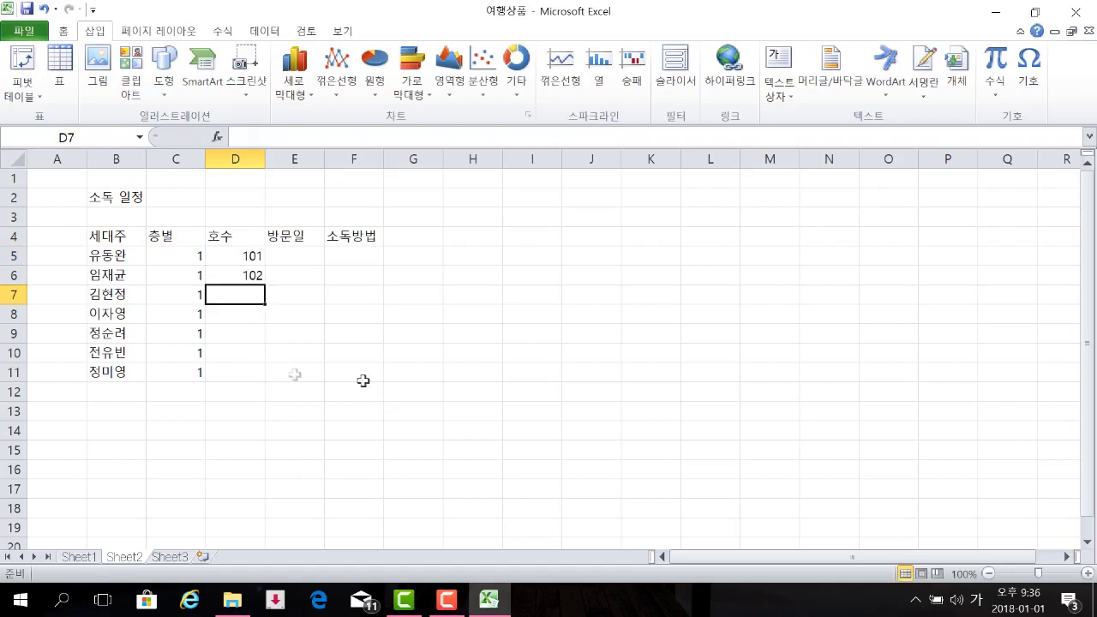
left_click(235, 255)
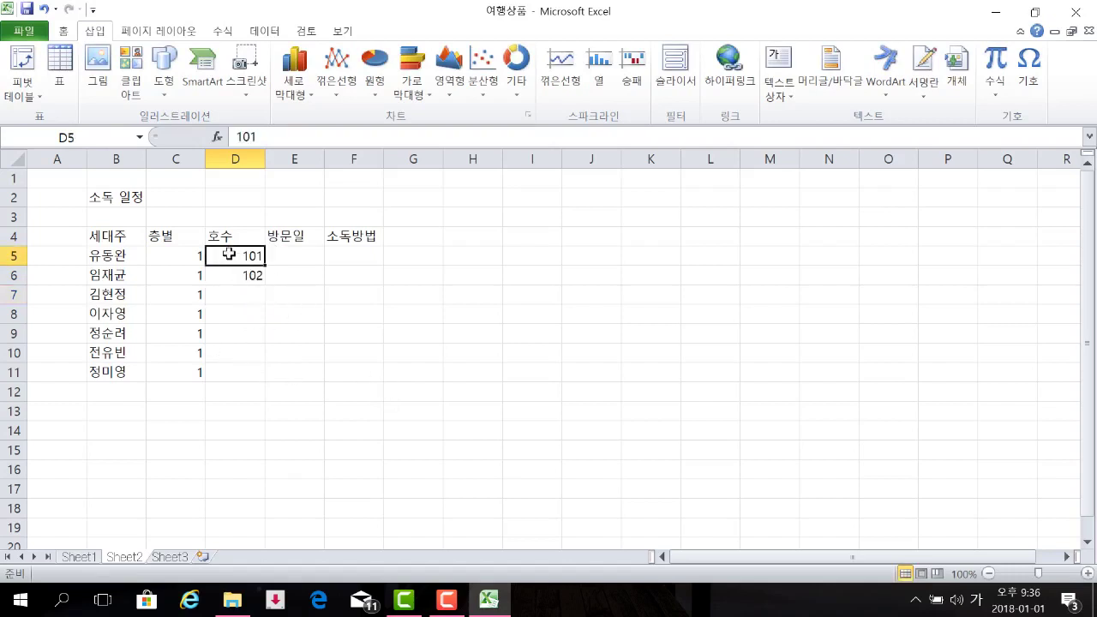
left_click_drag(233, 254, 234, 272)
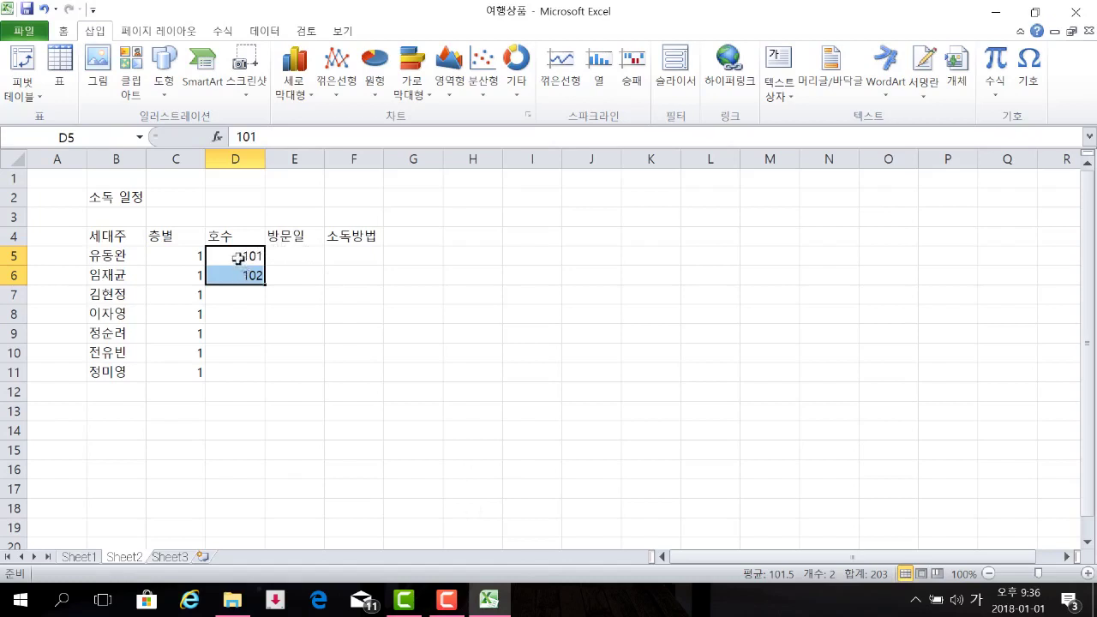
left_click_drag(266, 284, 250, 379)
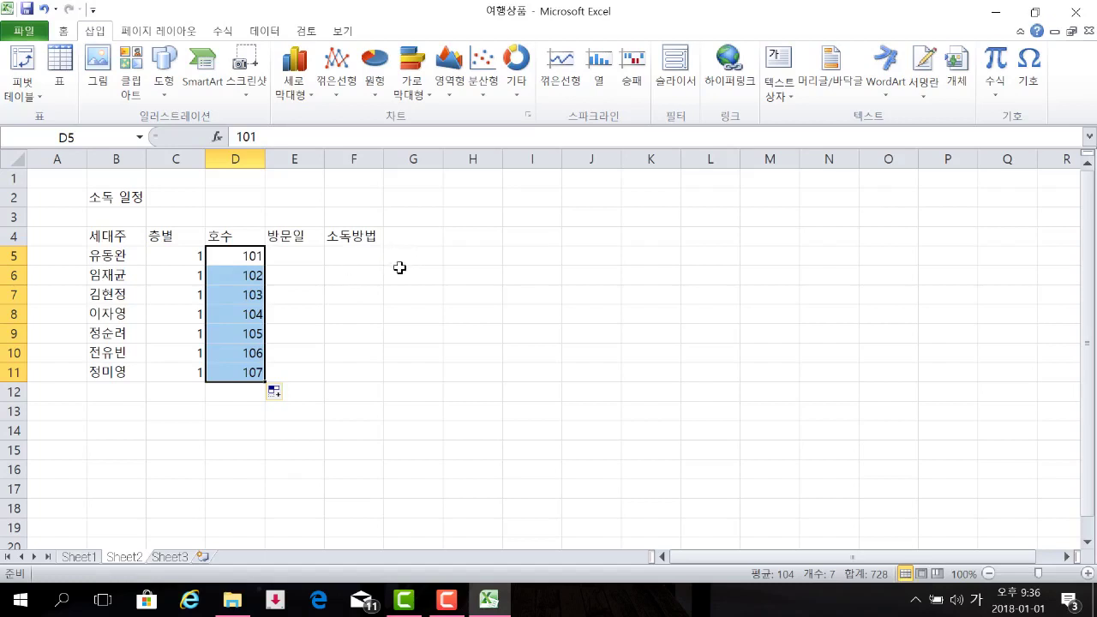
Enter 월요일 in E5 under 방문일 and fill the weekday series down to E11.
left_click(297, 254)
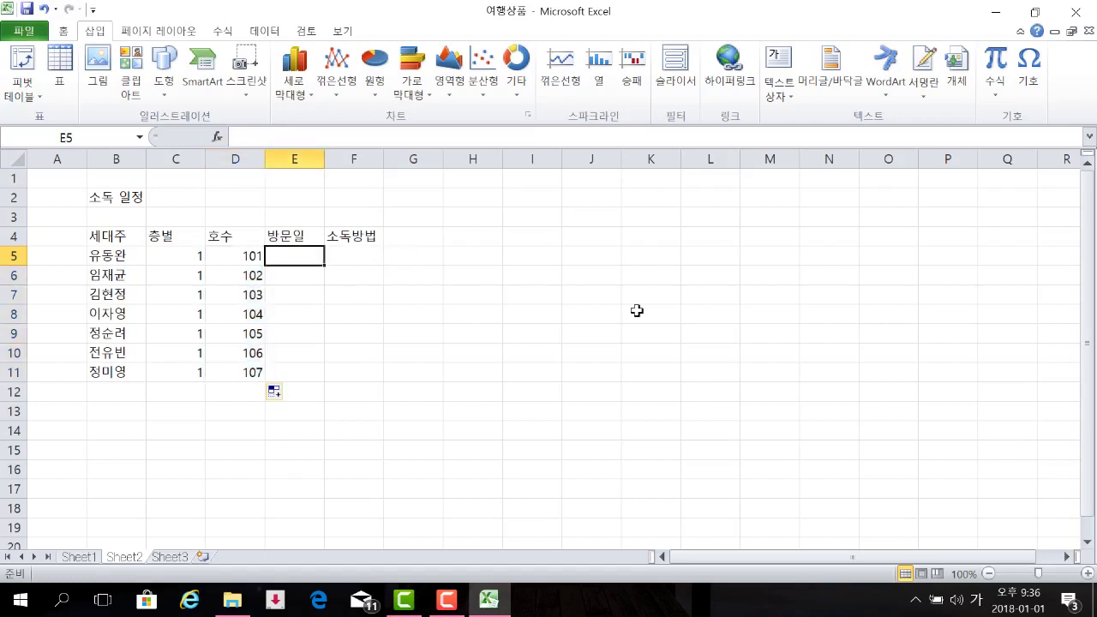
left_click(686, 254)
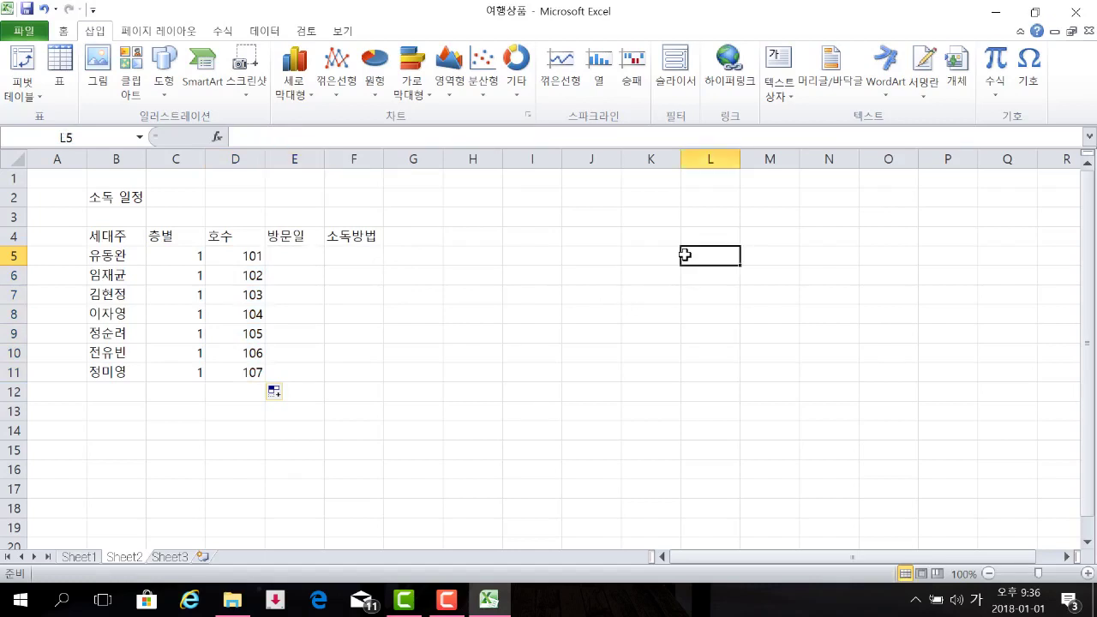
type("ㅇ")
key("Escape")
left_click(283, 253)
type("월요일")
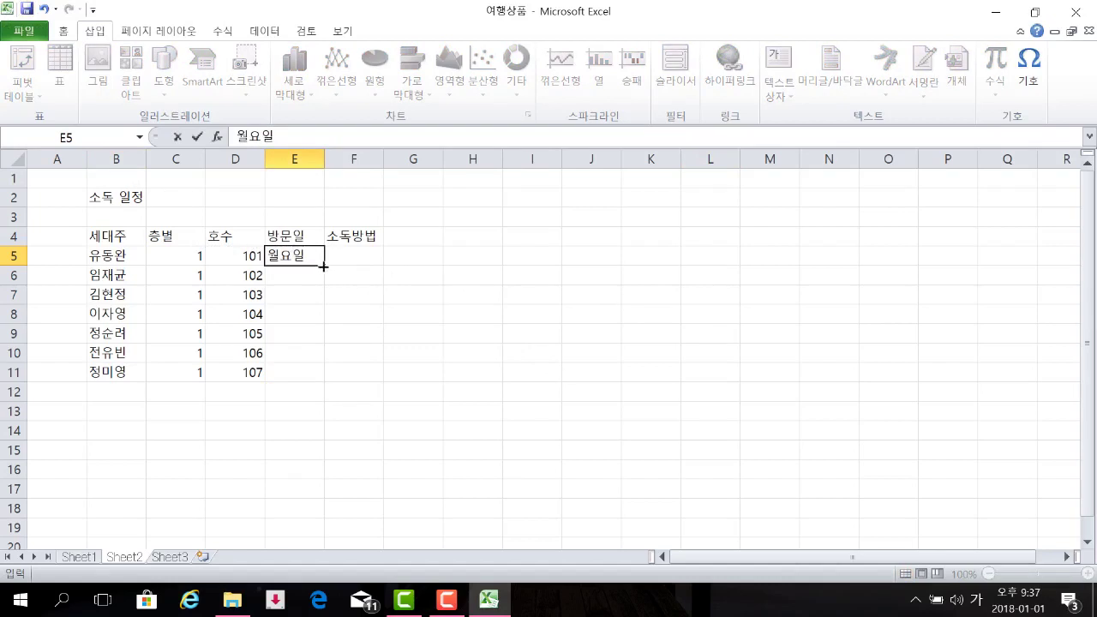
left_click_drag(323, 267, 314, 379)
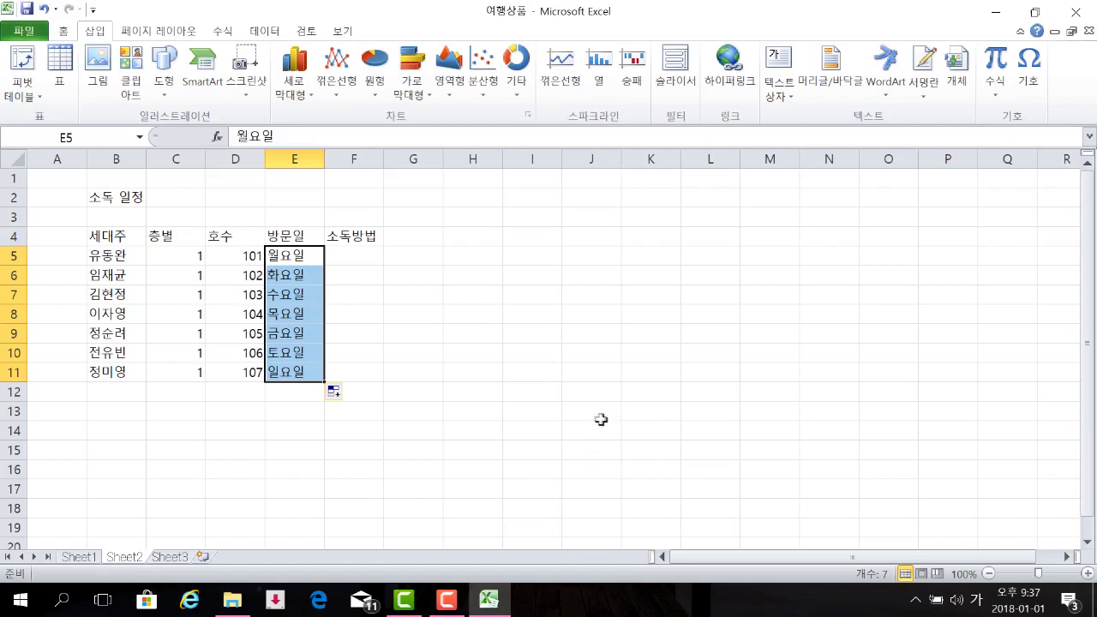
Enter the short Korean weekday 월 in F5 and fill the series down to F11.
left_click(347, 257)
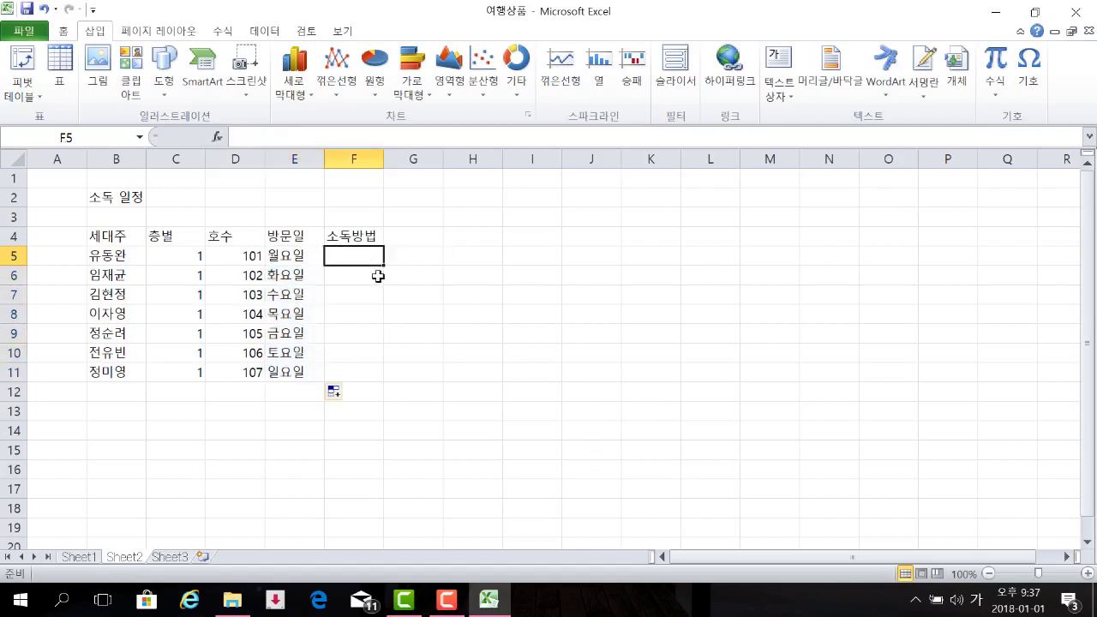
type("월")
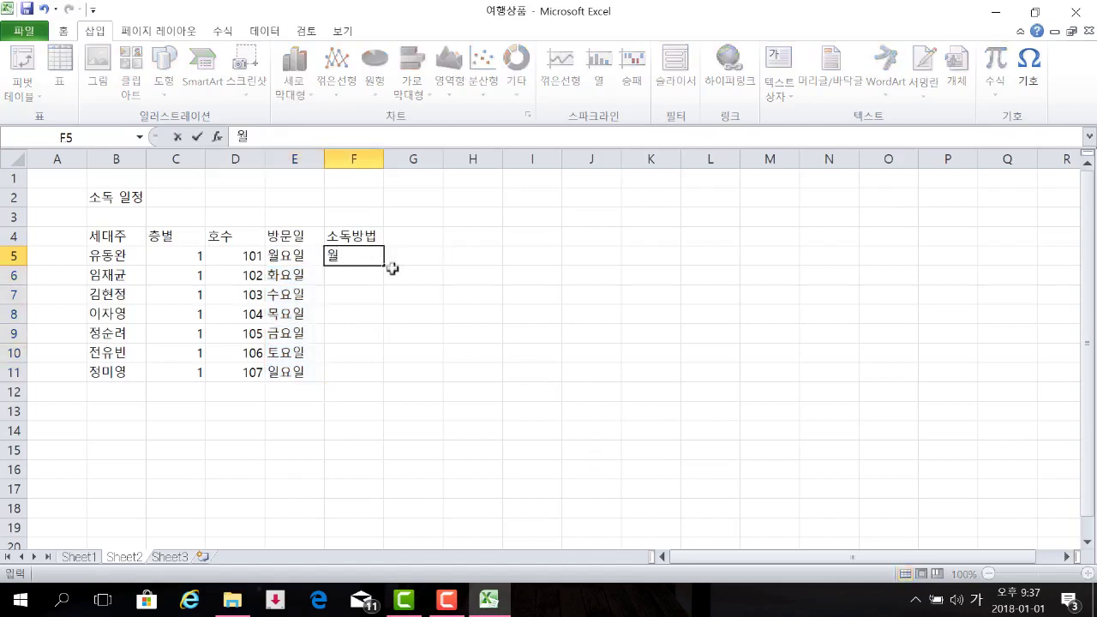
left_click_drag(383, 265, 369, 380)
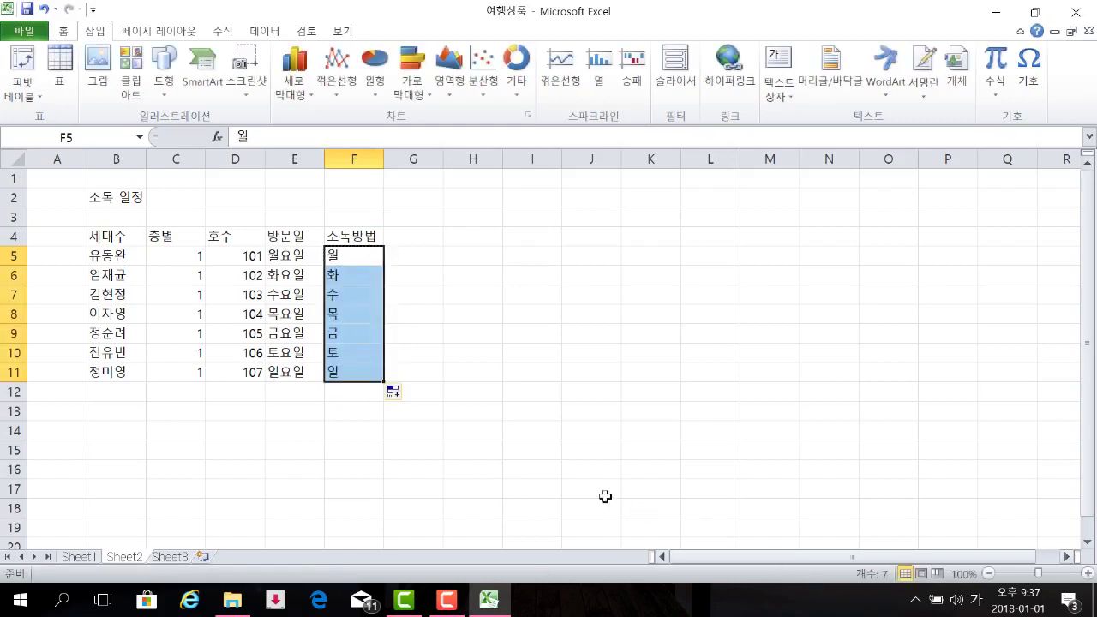
Enter the full English weekday monday in G5 and fill the series down to G11.
left_click(403, 257)
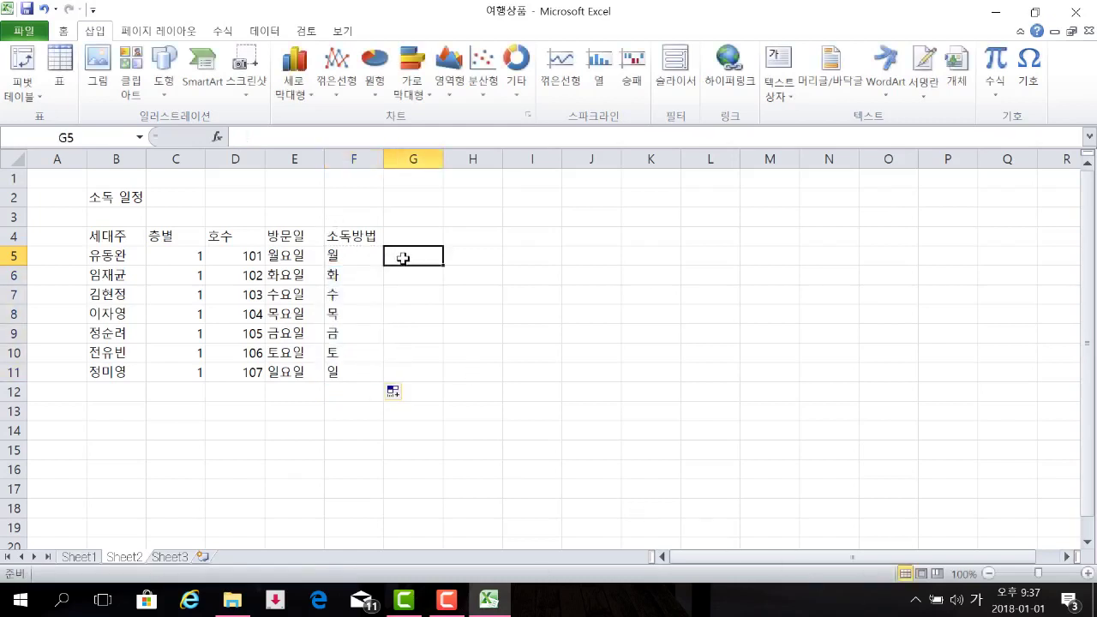
key("Hangul")
type("monday")
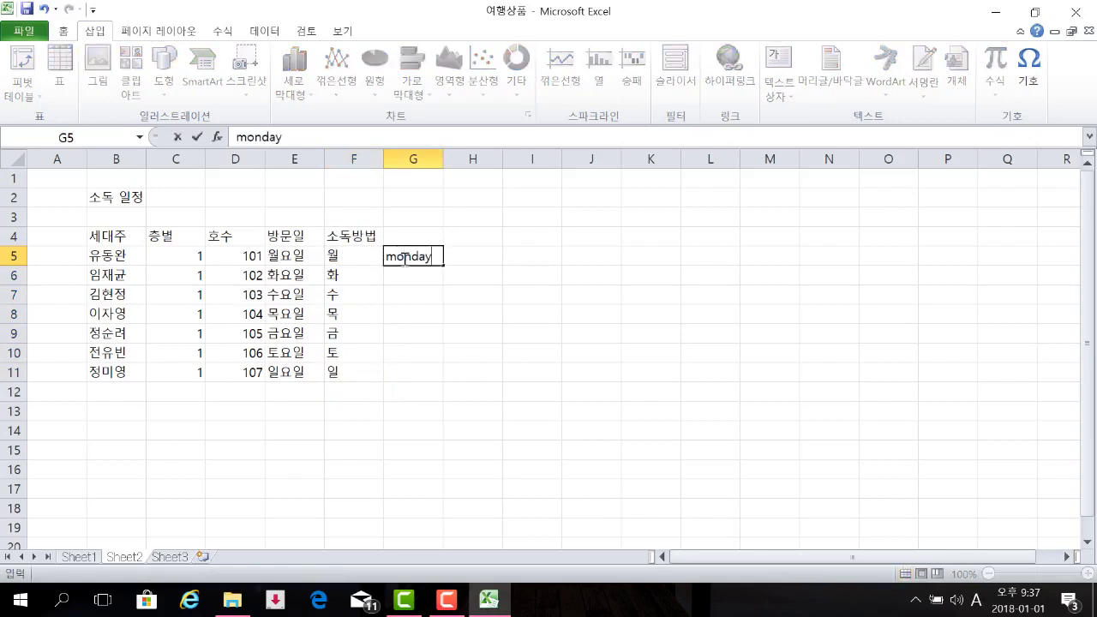
left_click_drag(443, 264, 429, 378)
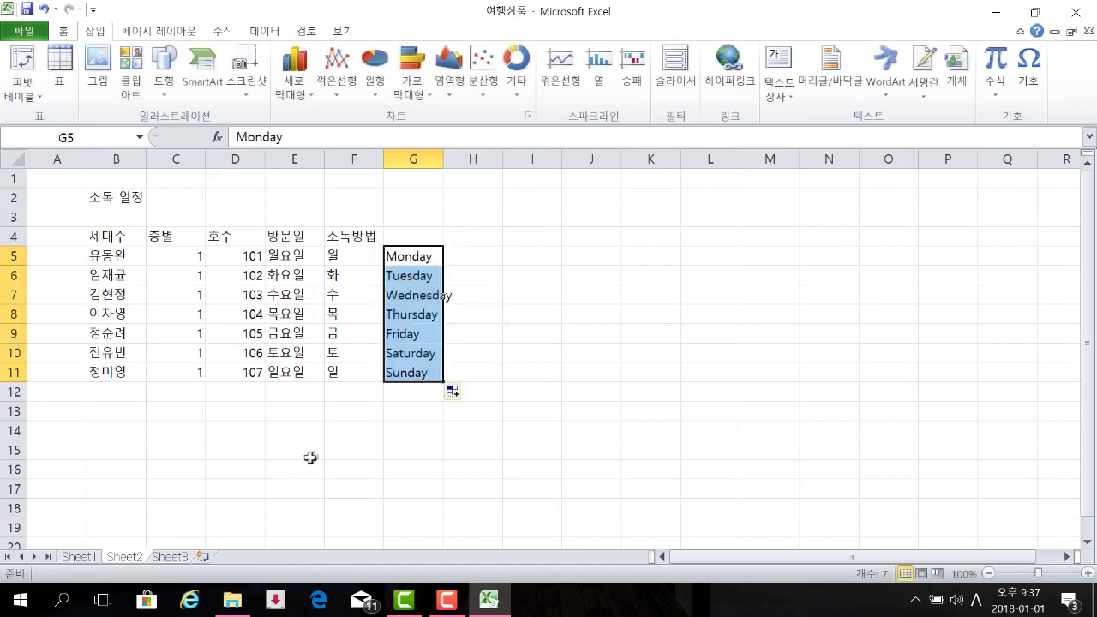
Enter the abbreviated English weekday mon in H5 and fill the series down to H11.
left_click(473, 254)
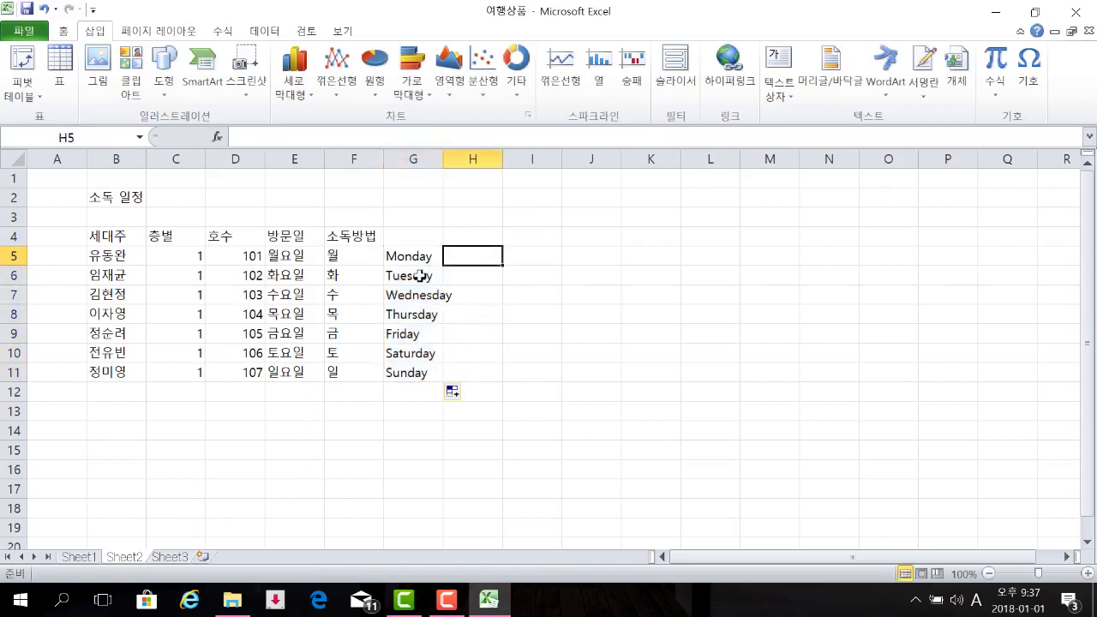
type("mon")
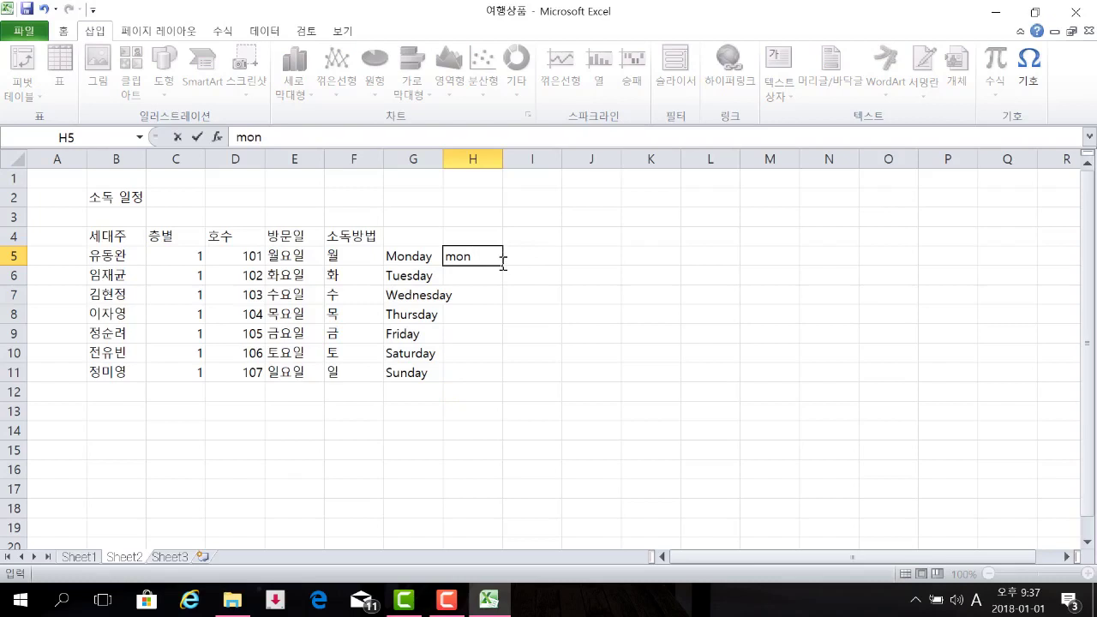
left_click_drag(503, 260, 486, 387)
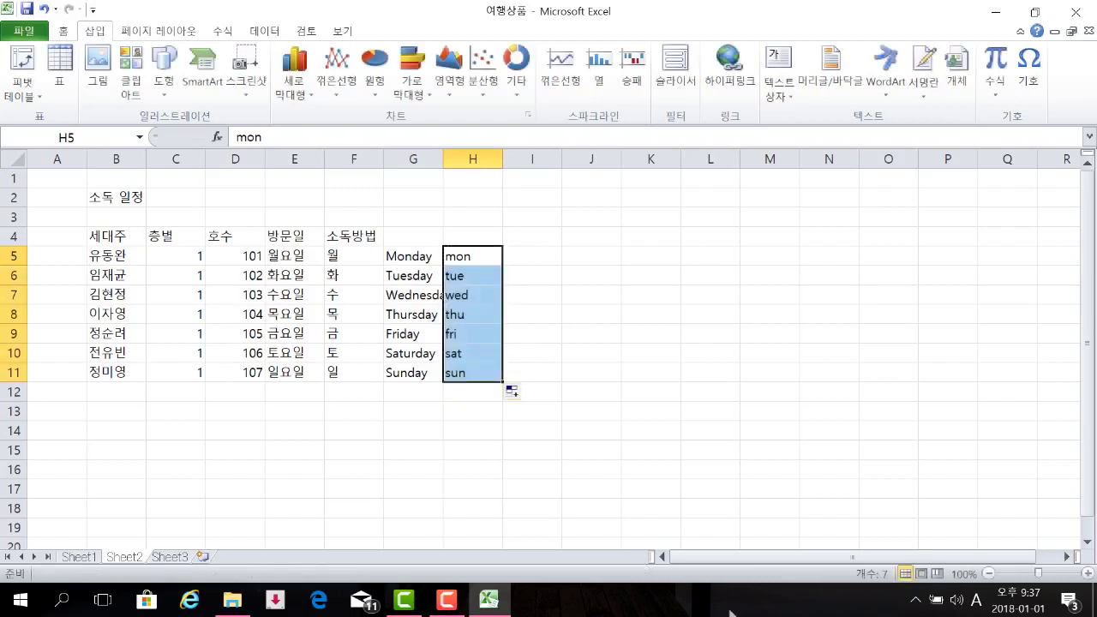
Clear the three trial weekday series from F5:H11.
mouse_move(1036, 610)
left_click_drag(336, 255, 461, 375)
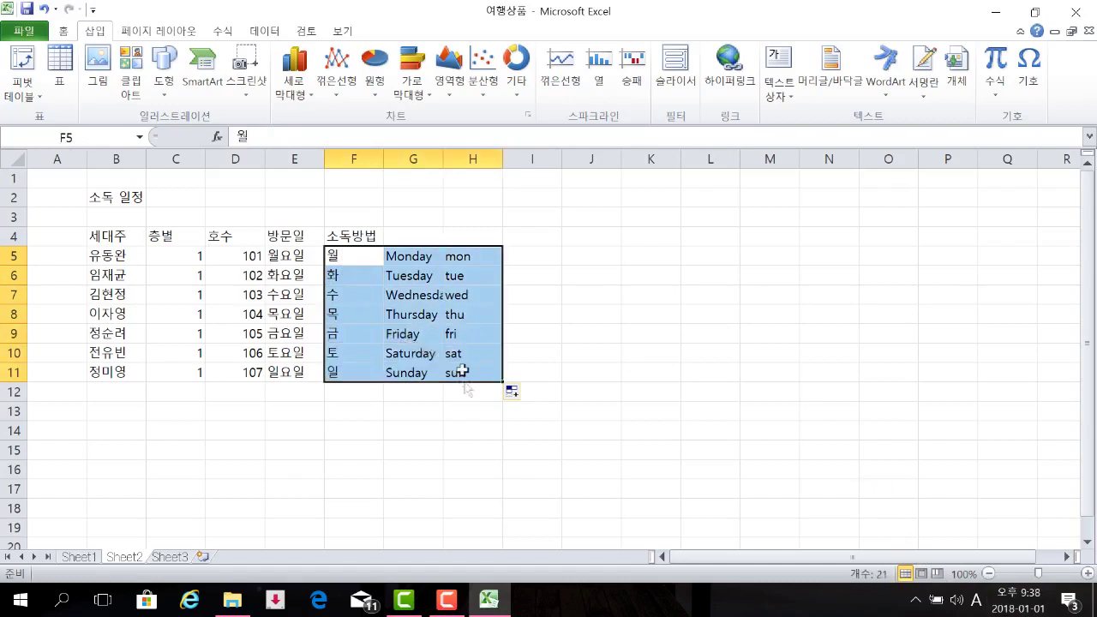
left_click(349, 254)
left_click_drag(351, 256, 454, 373)
key("Delete")
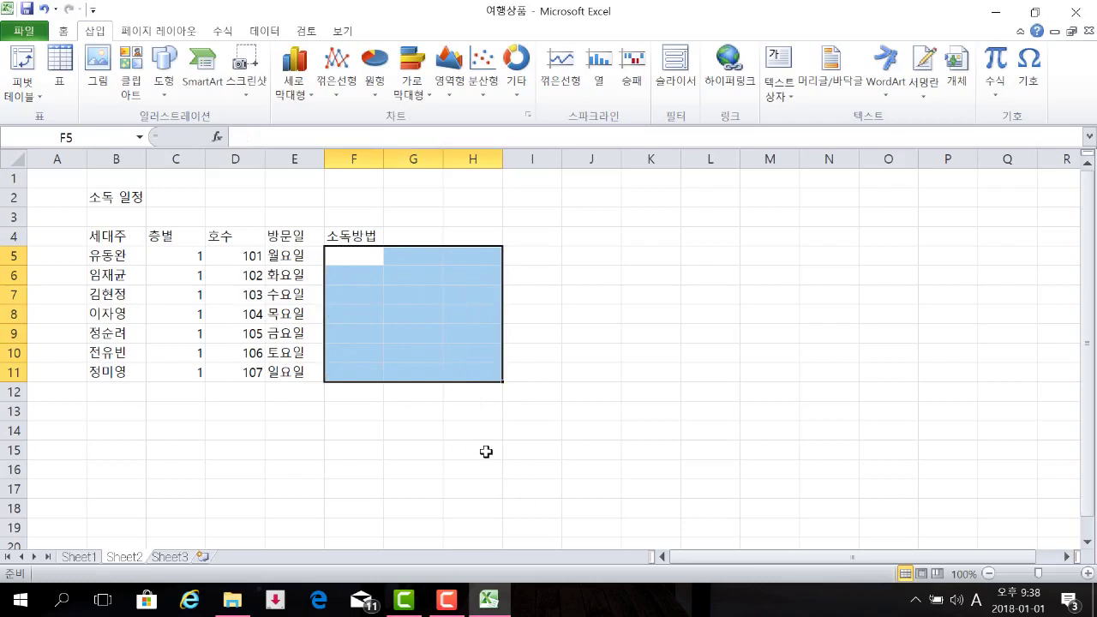
Enter 실내소독 in F5 under 소독방법, fill it down to F11, and clear the range.
left_click(364, 261)
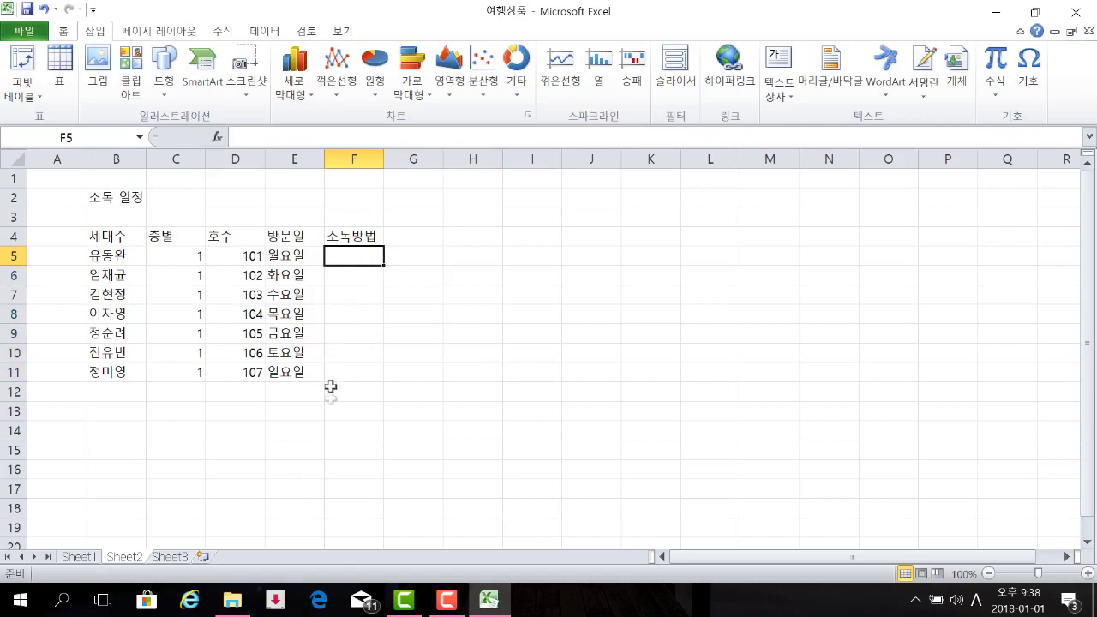
double_click(267, 388)
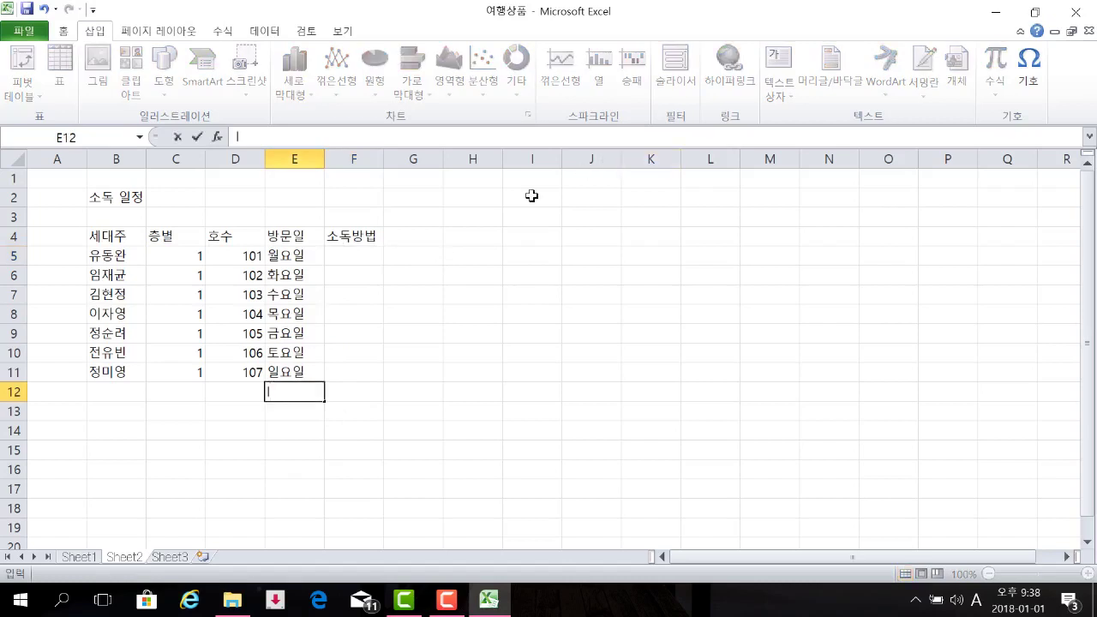
left_click(373, 259)
type("t")
key("Hangul")
type("실내소독")
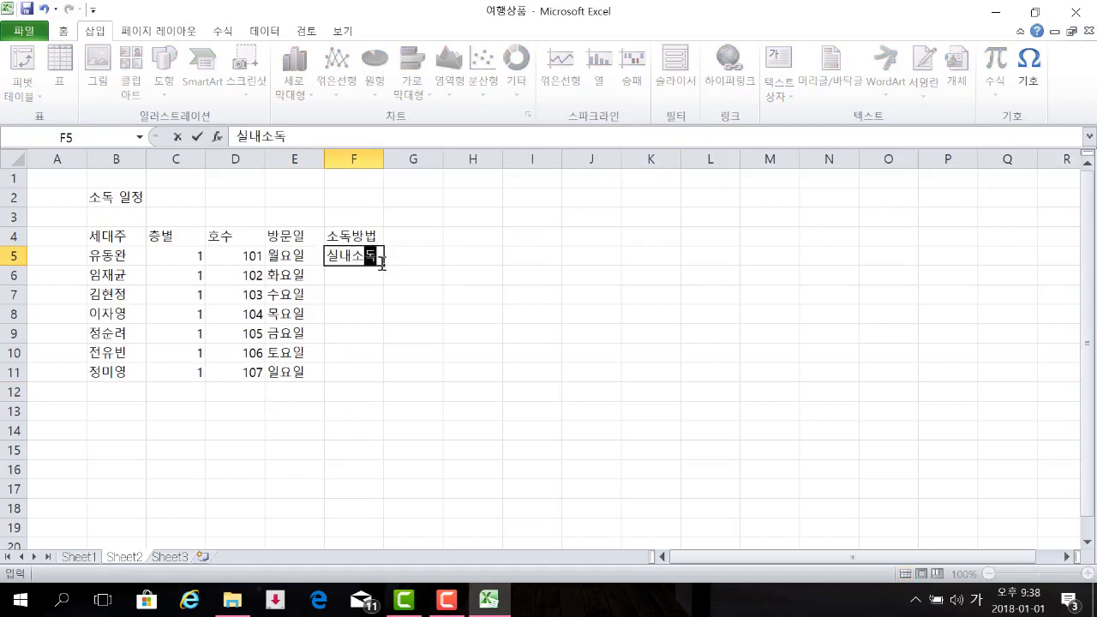
left_click_drag(382, 264, 373, 385)
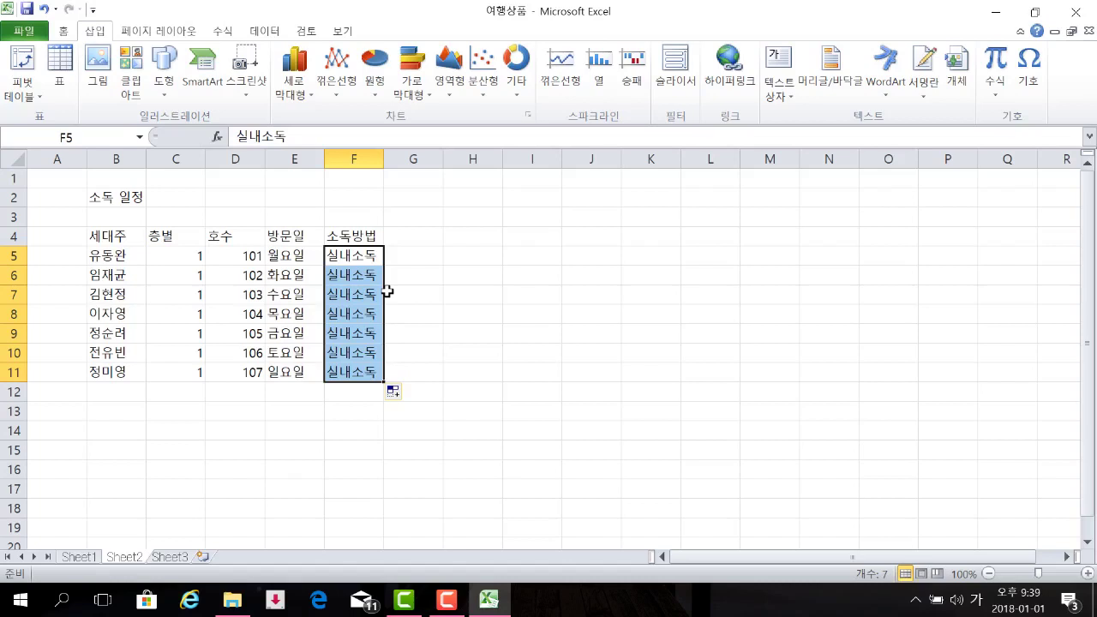
key("Delete")
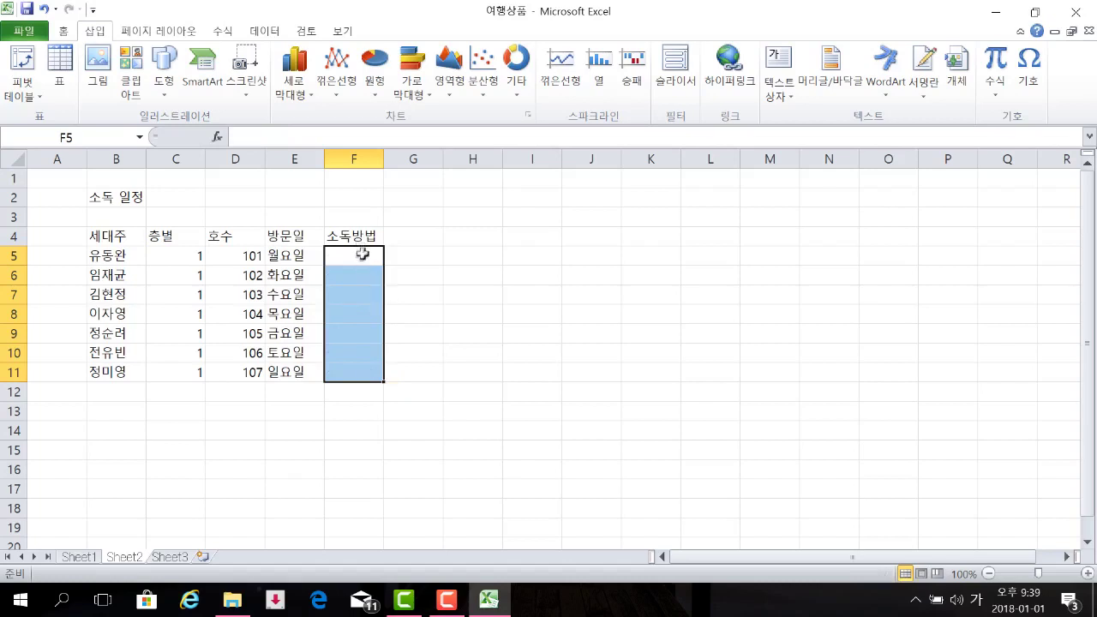
Open the advanced program options and locate the setting for creating custom lists used in sorting and filling.
left_click(409, 273)
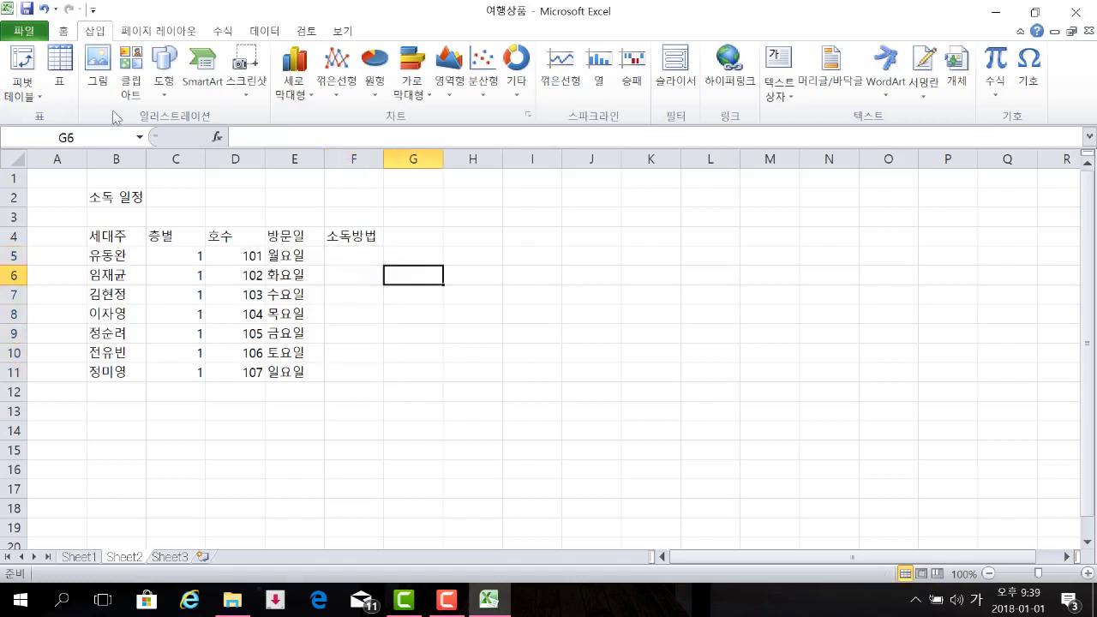
left_click(21, 32)
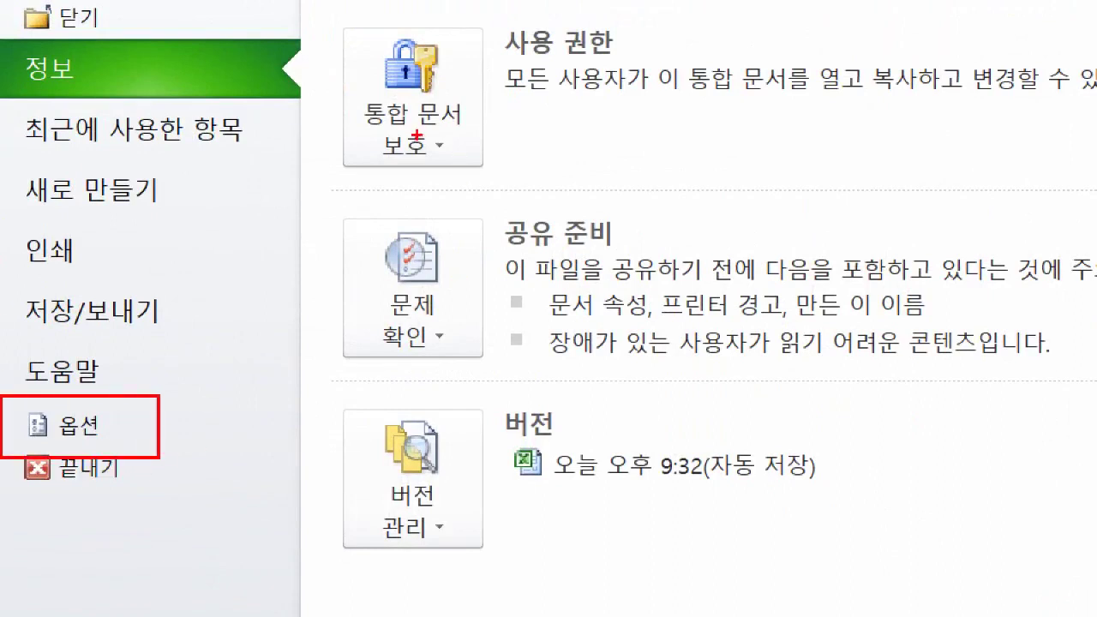
left_click(77, 425)
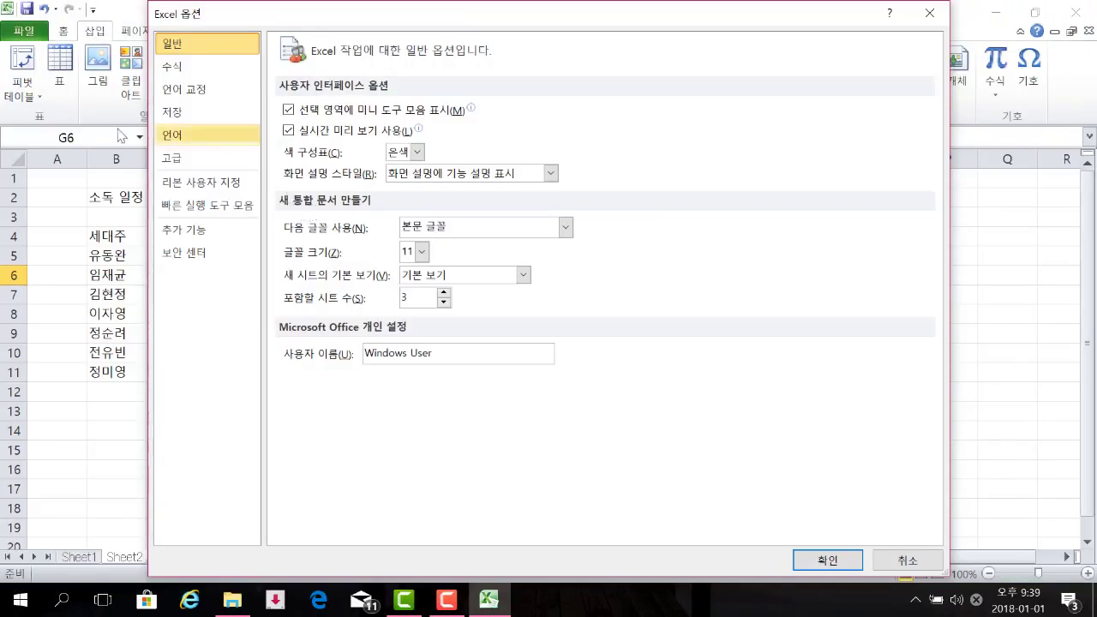
left_click(181, 161)
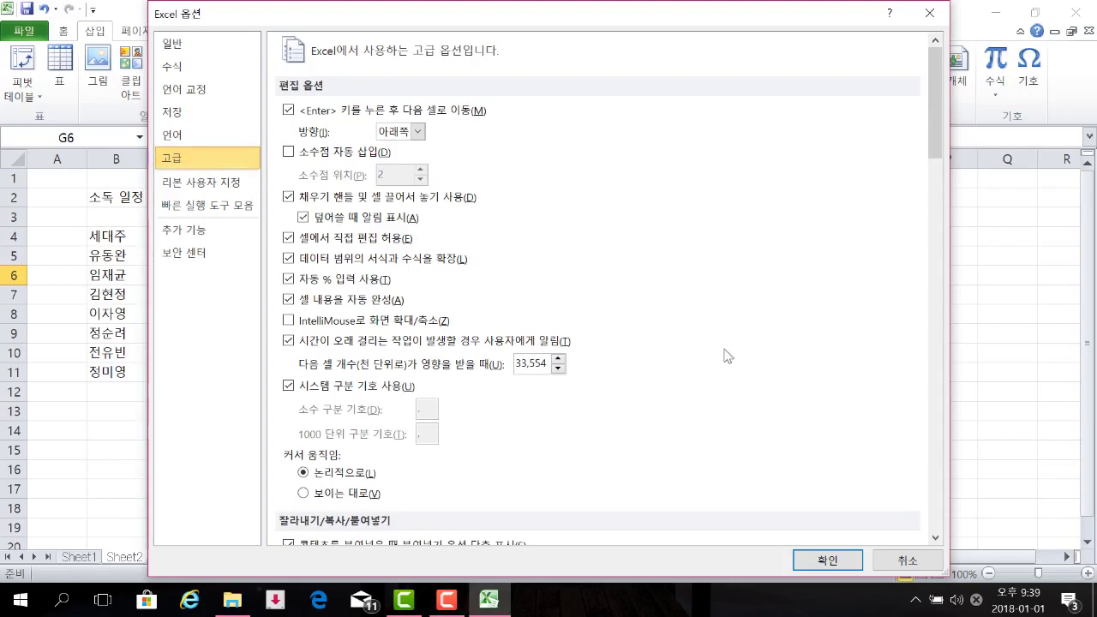
scroll(725, 356, "down", 8)
scroll(725, 355, "down", 20)
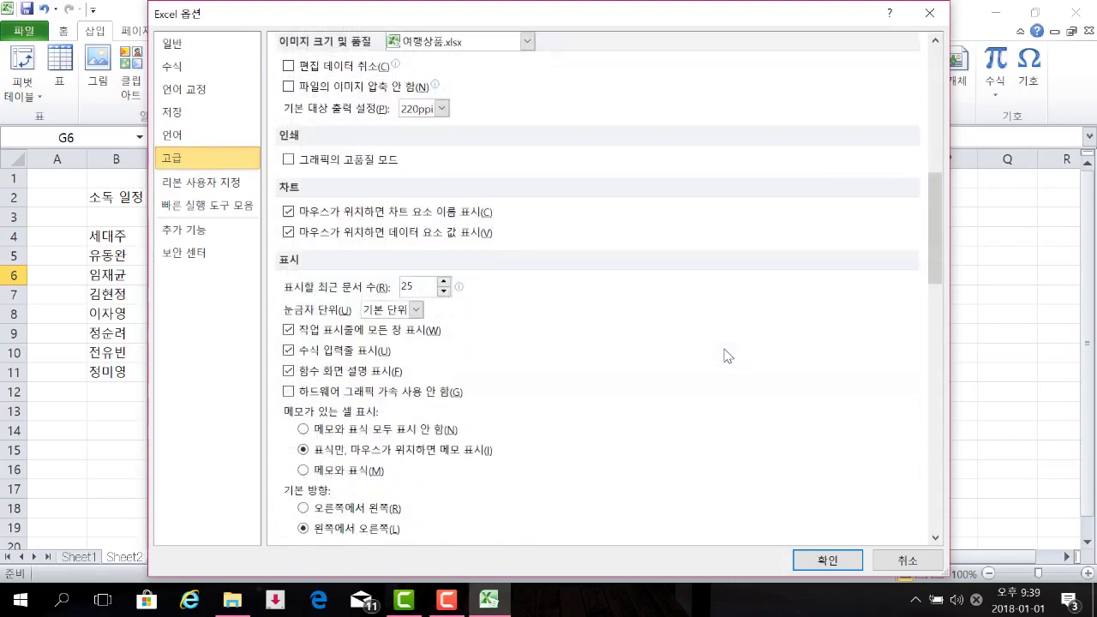
scroll(725, 356, "down", 8)
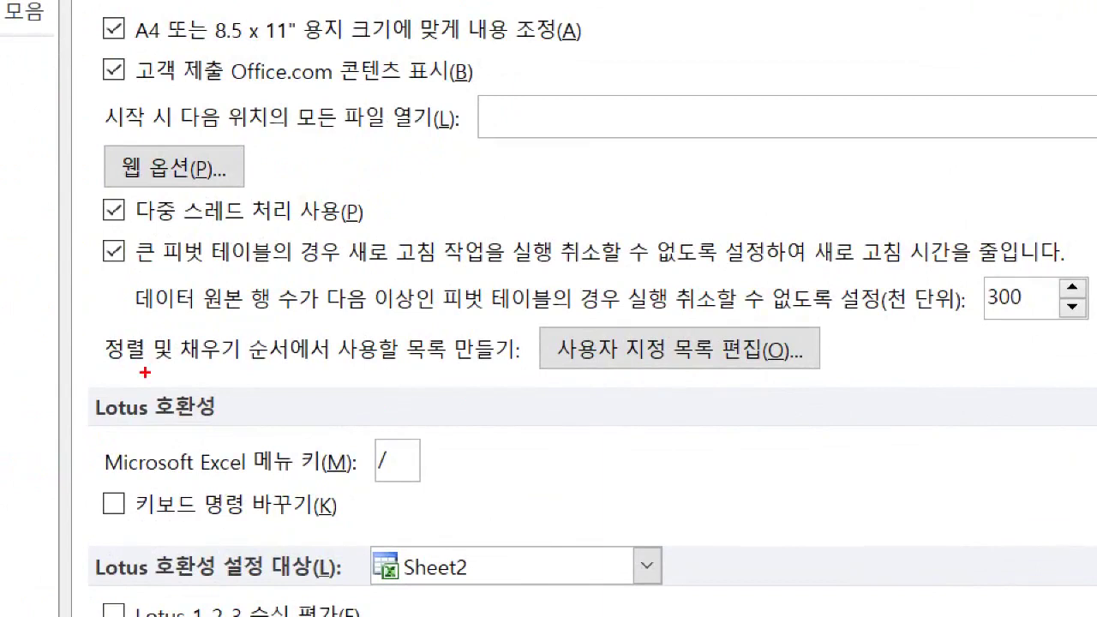
left_click_drag(120, 374, 839, 371)
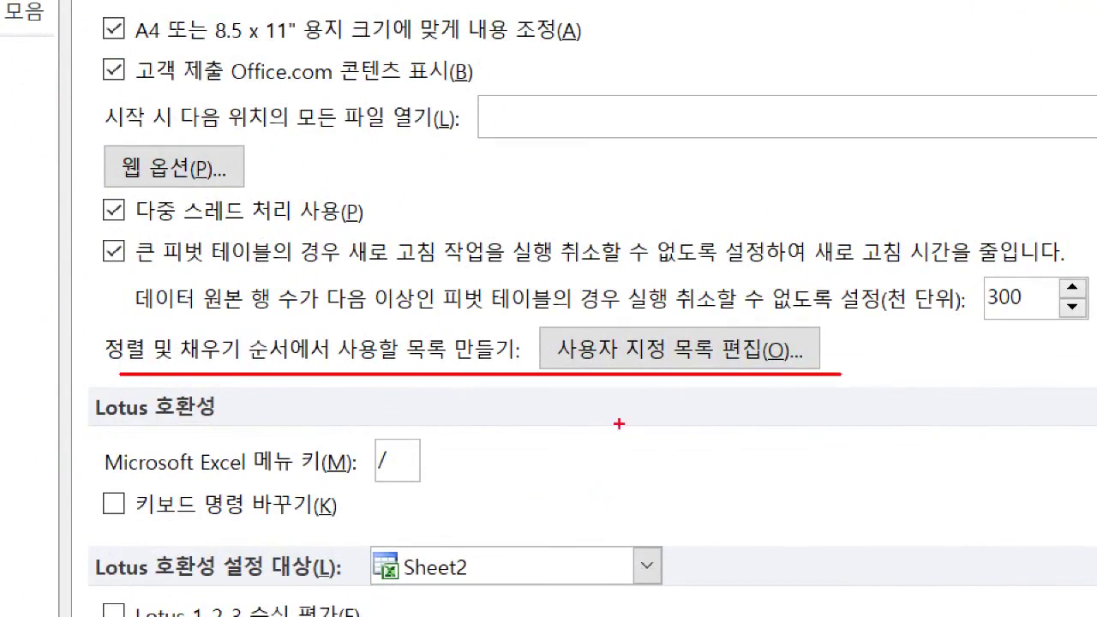
left_click_drag(528, 324, 864, 377)
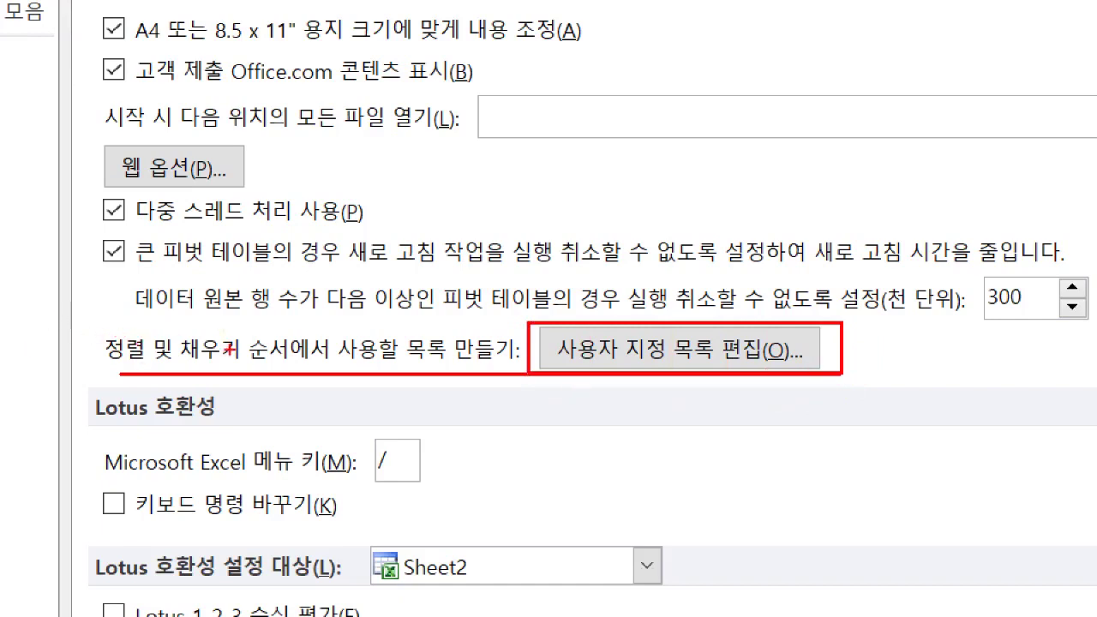
Open the custom list editor and add a new list with the entries 실내소독, 분무소독 and 추가소독.
key("Escape")
left_click(585, 375)
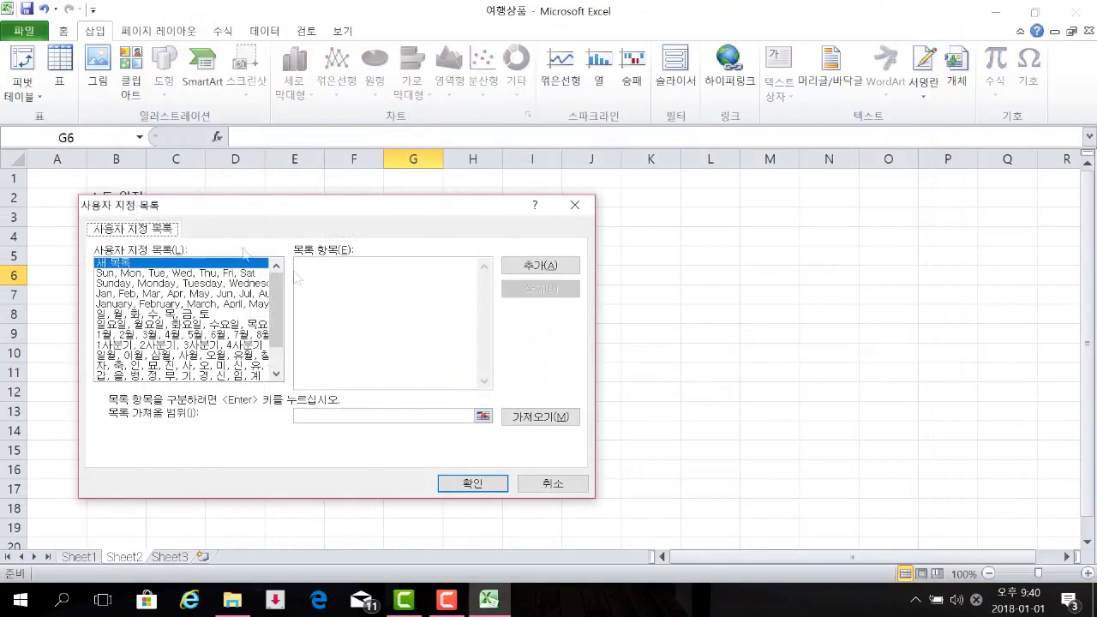
left_click(341, 272)
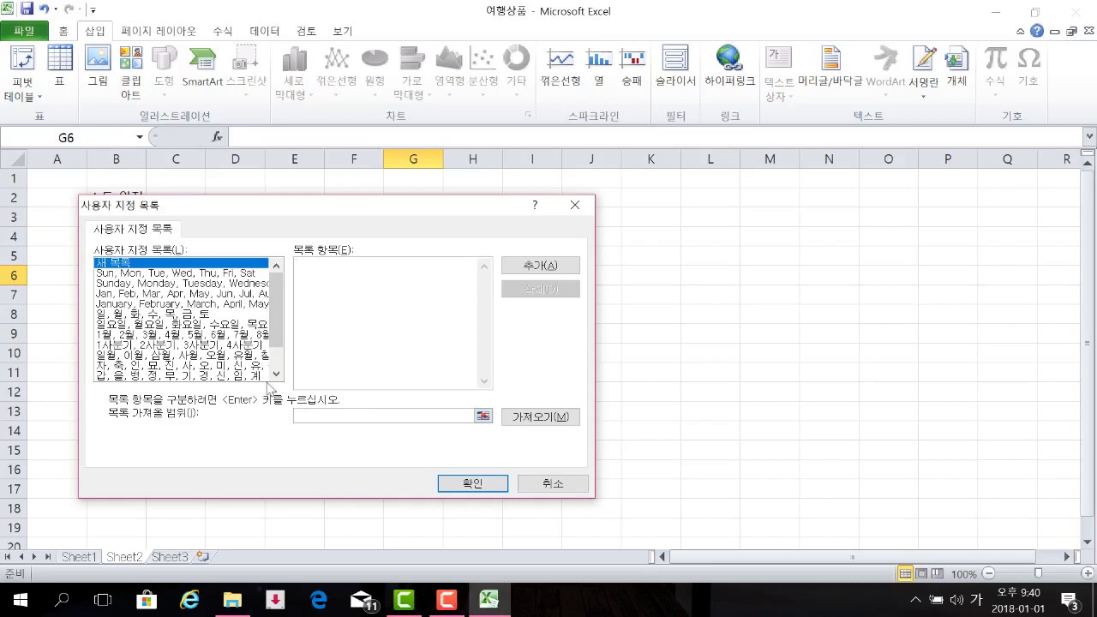
type("실내소독")
key("Return")
type("분무소독 ")
type("추")
type("가소독")
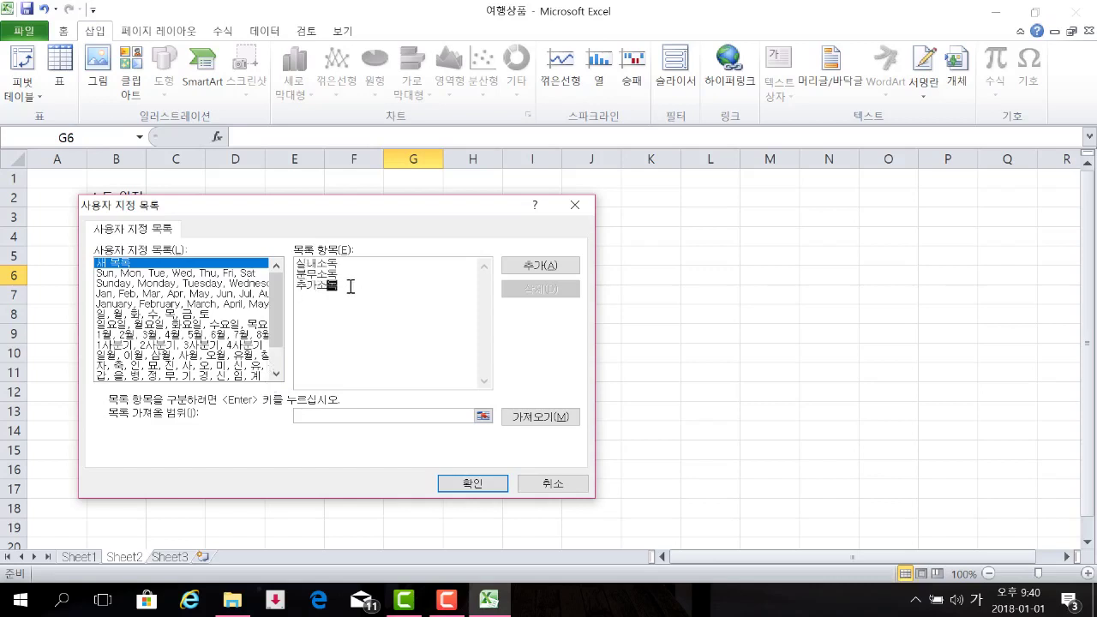
left_click(555, 265)
left_click(555, 266)
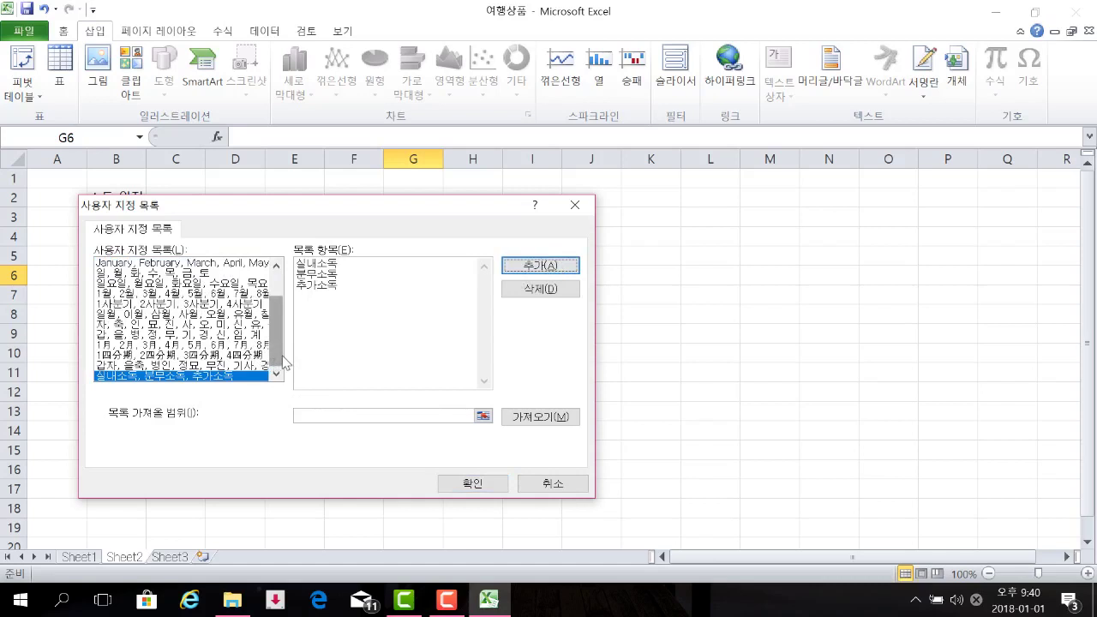
Review the custom lists, then save the new 소독 list and accept the program options.
left_click_drag(281, 360, 283, 316)
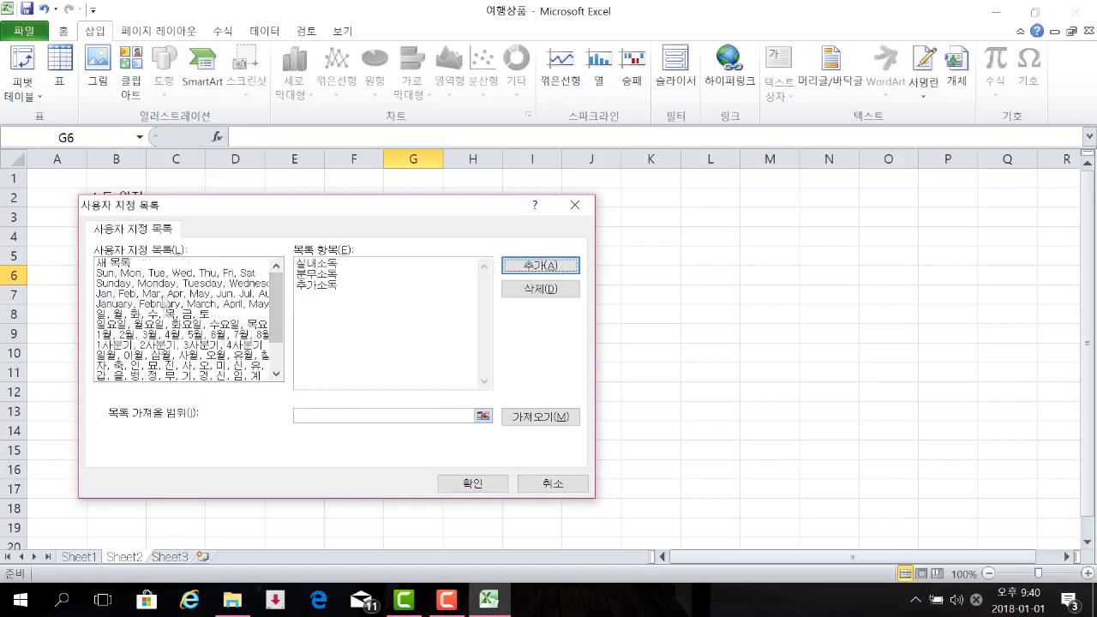
scroll(171, 334, "down", 3)
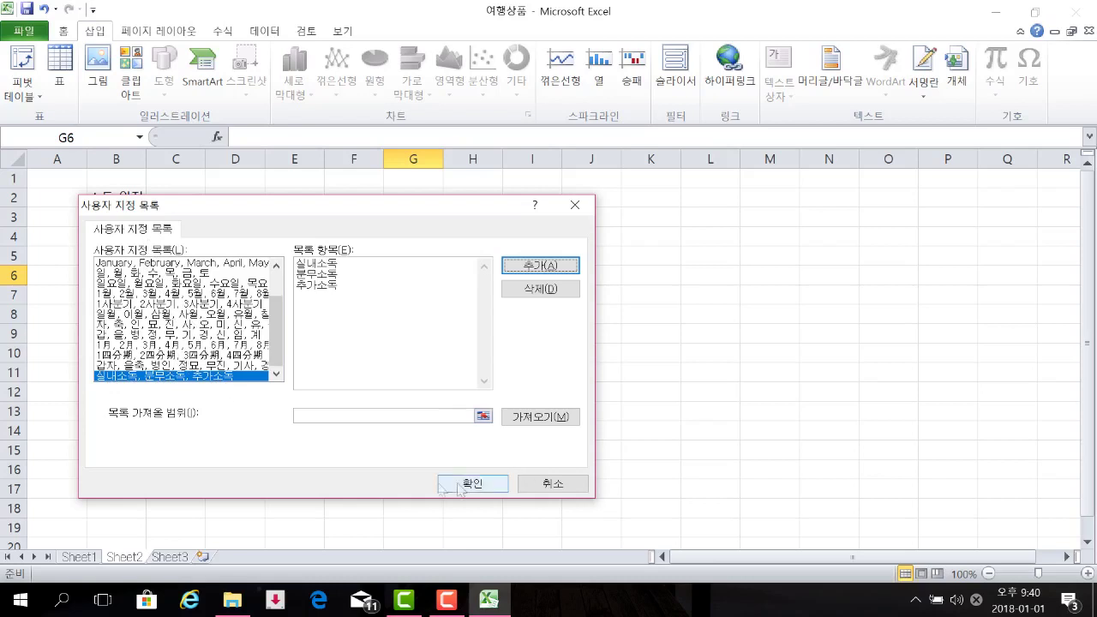
left_click(490, 485)
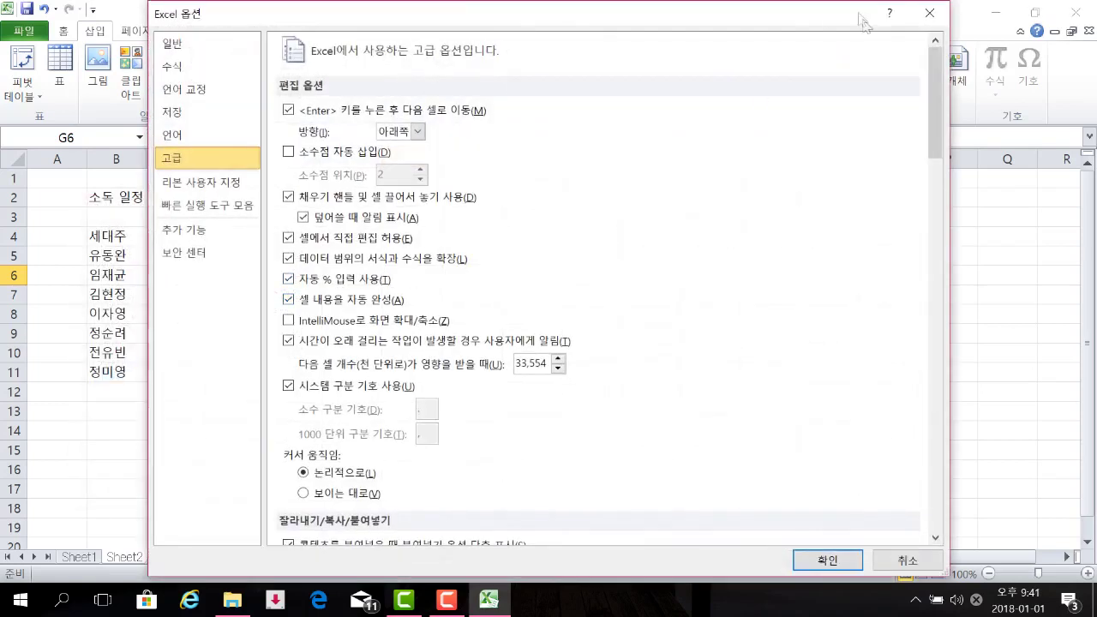
left_click(825, 557)
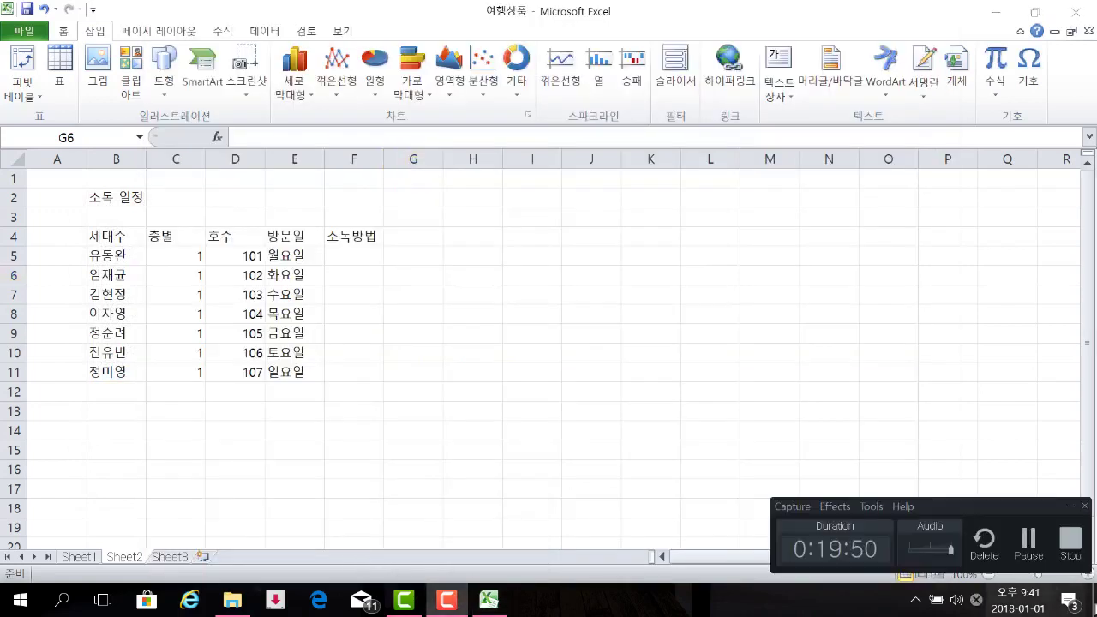
left_click(1069, 537)
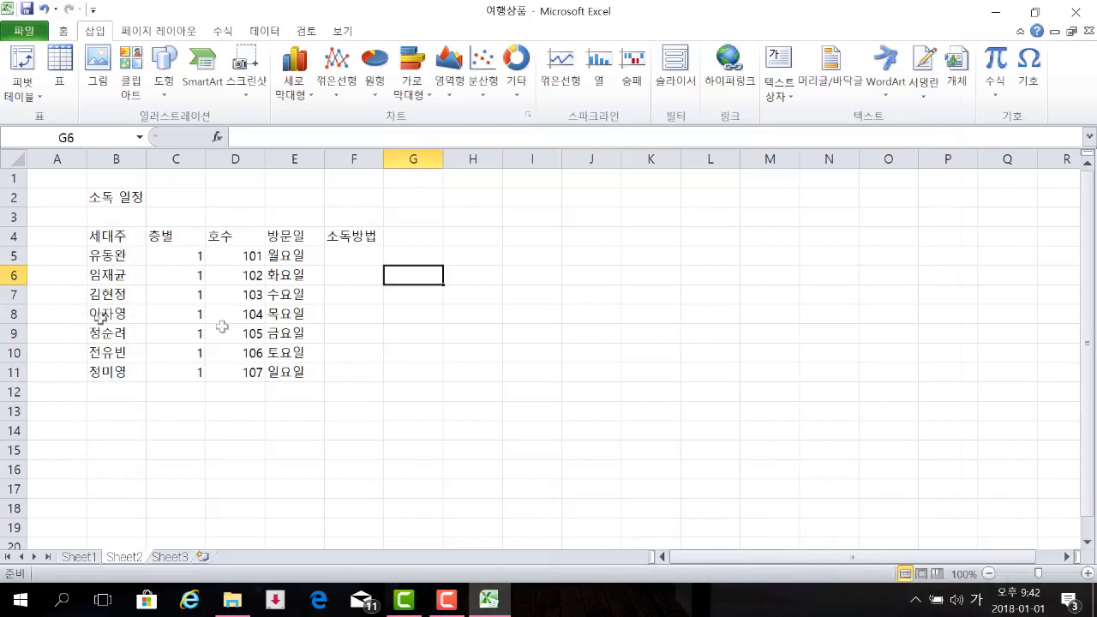
Enter 실내소독 in F5 under 소독방법 and fill the custom list series down to F11.
left_click(345, 256)
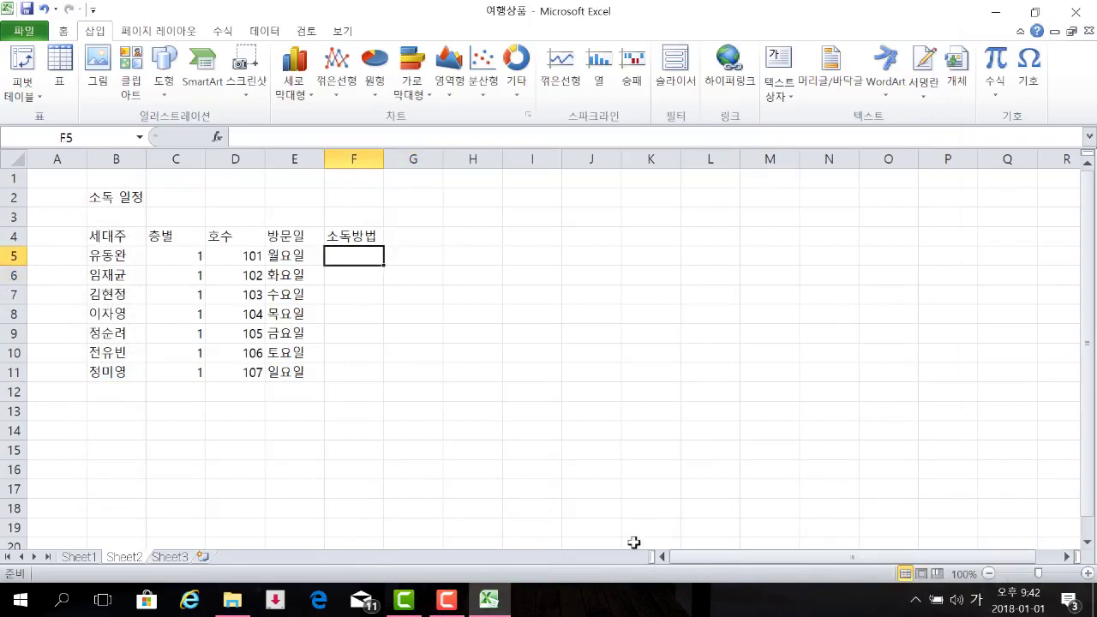
type("실내소독")
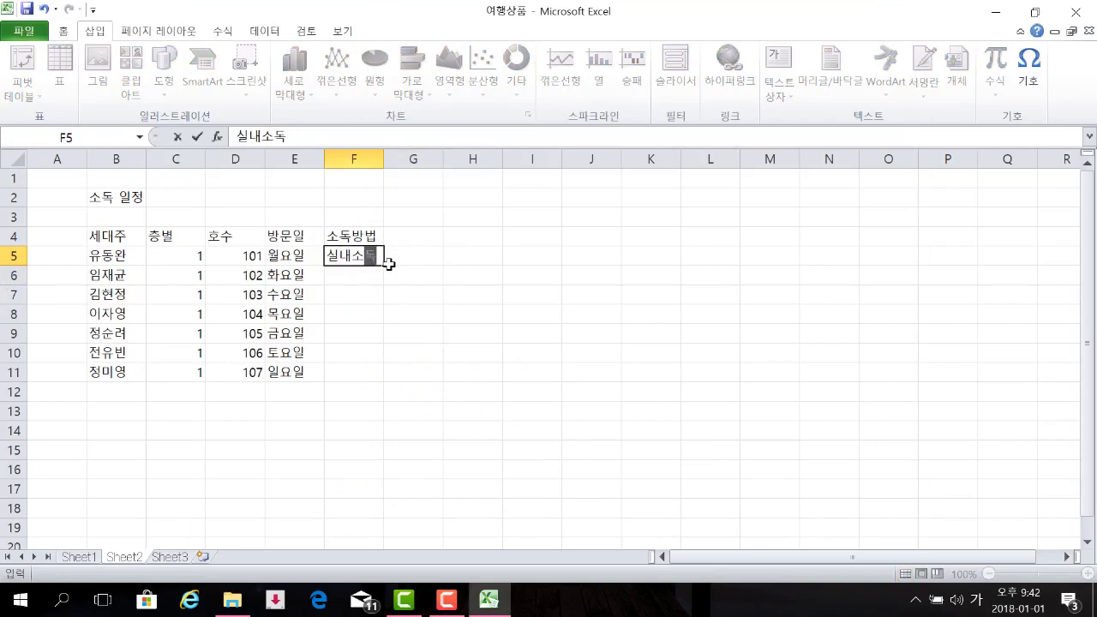
left_click_drag(383, 264, 358, 380)
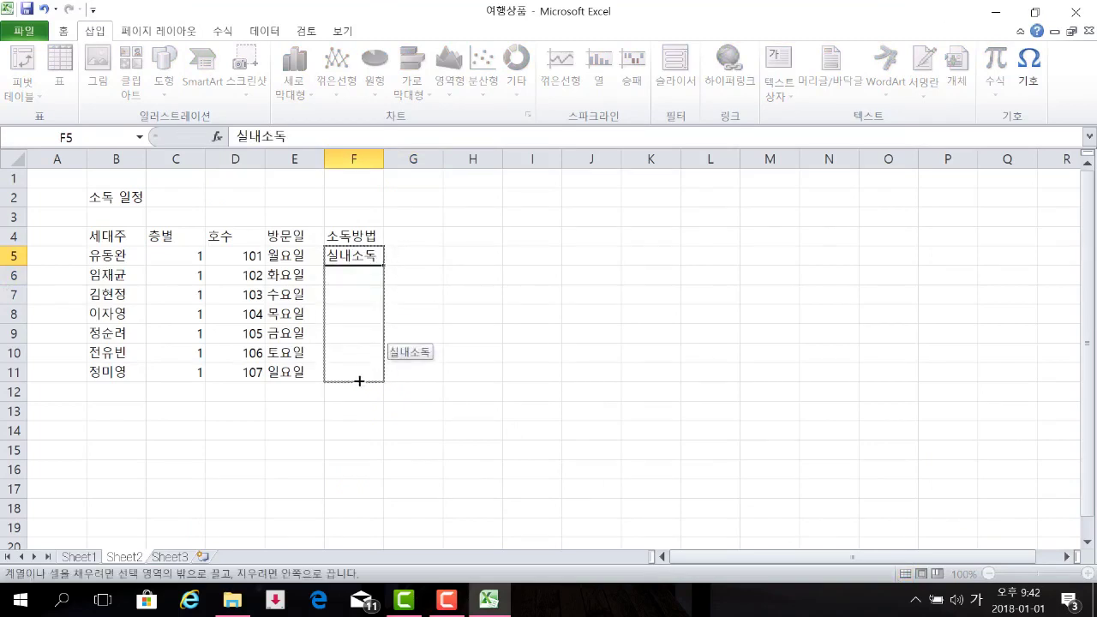
left_click_drag(359, 380, 359, 380)
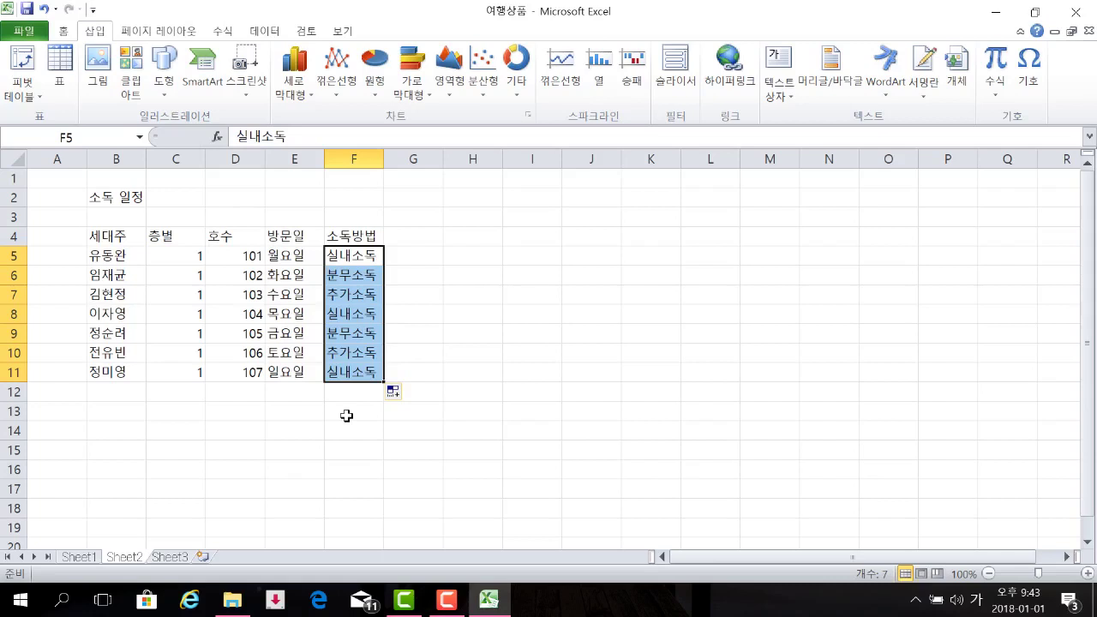
left_click(445, 600)
left_click(1067, 550)
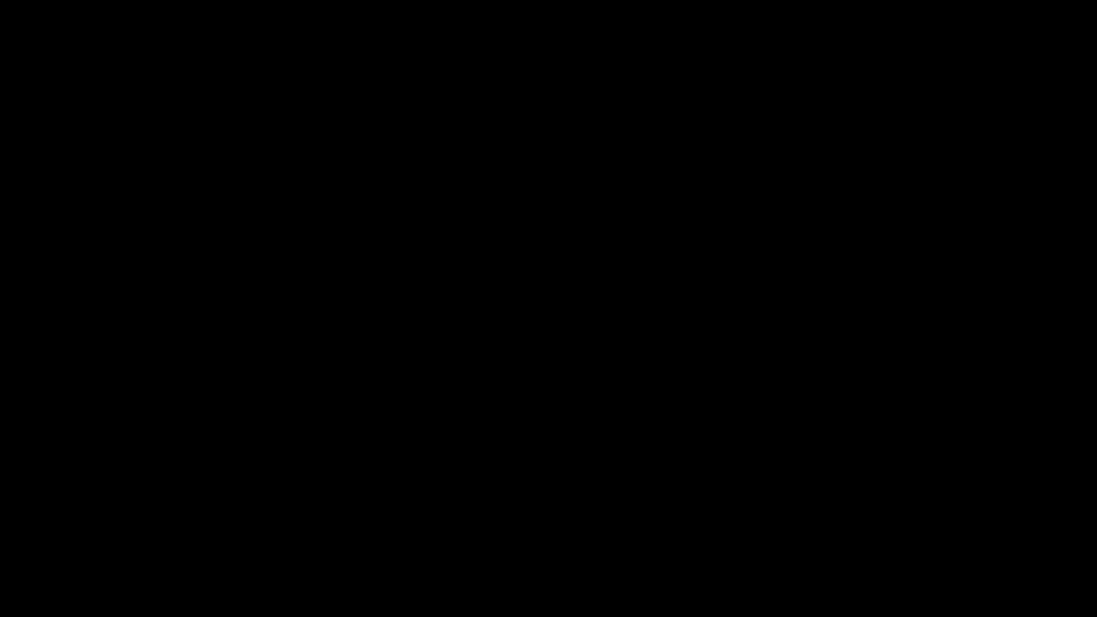